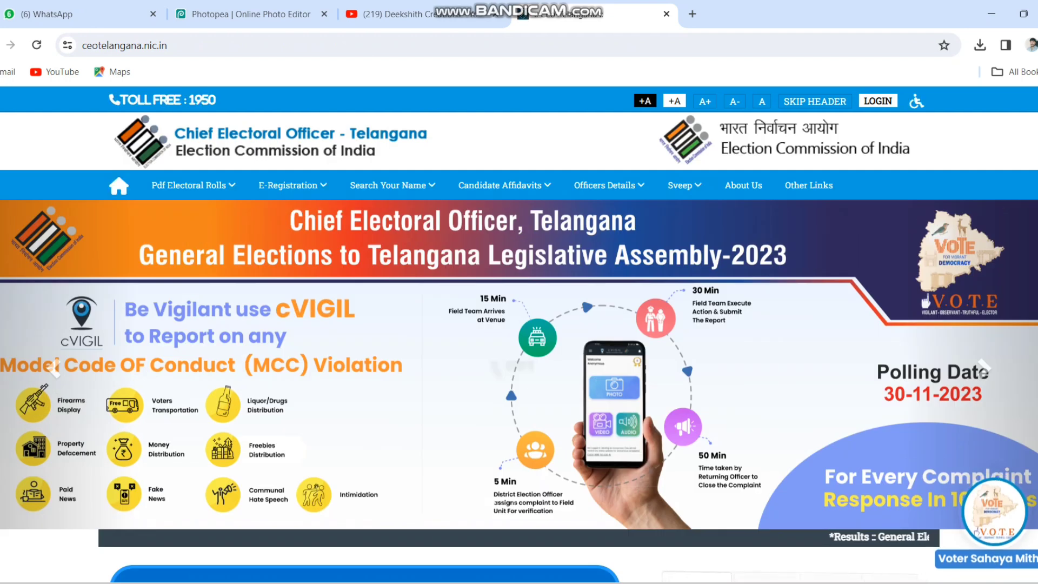
Open the Form-18 (Graduates) claim form under E-Registration > Council Constituency
{"action": "mouse_move", "coordinate": [293, 187]}
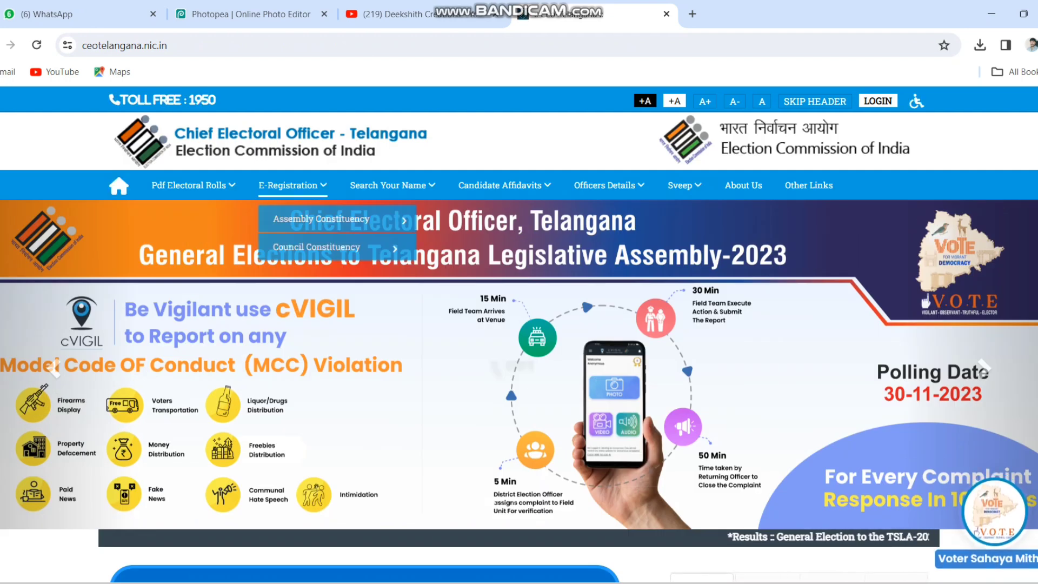
{"action": "mouse_move", "coordinate": [317, 247]}
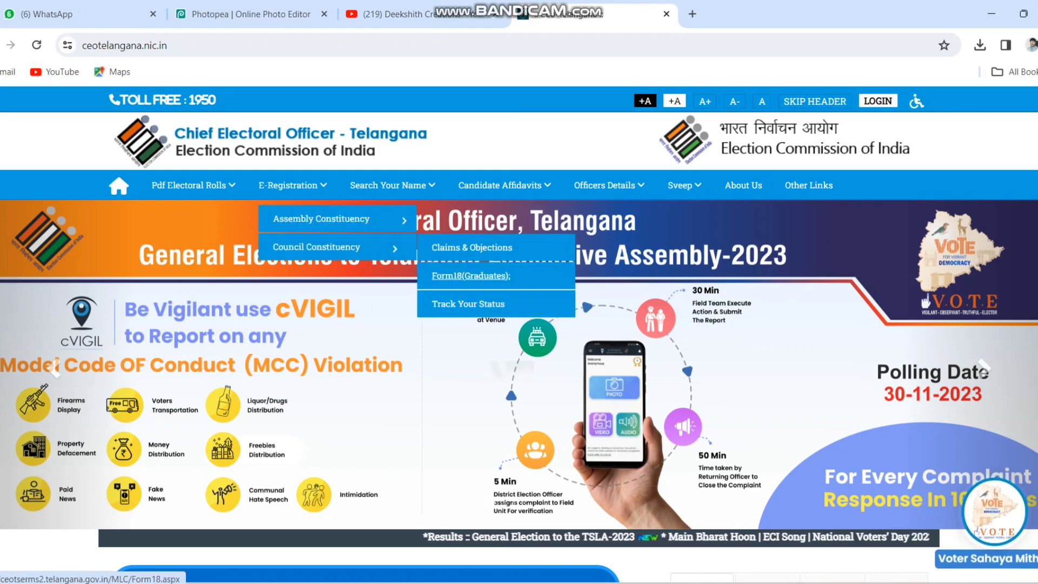
{"action": "left_click", "coordinate": [470, 276]}
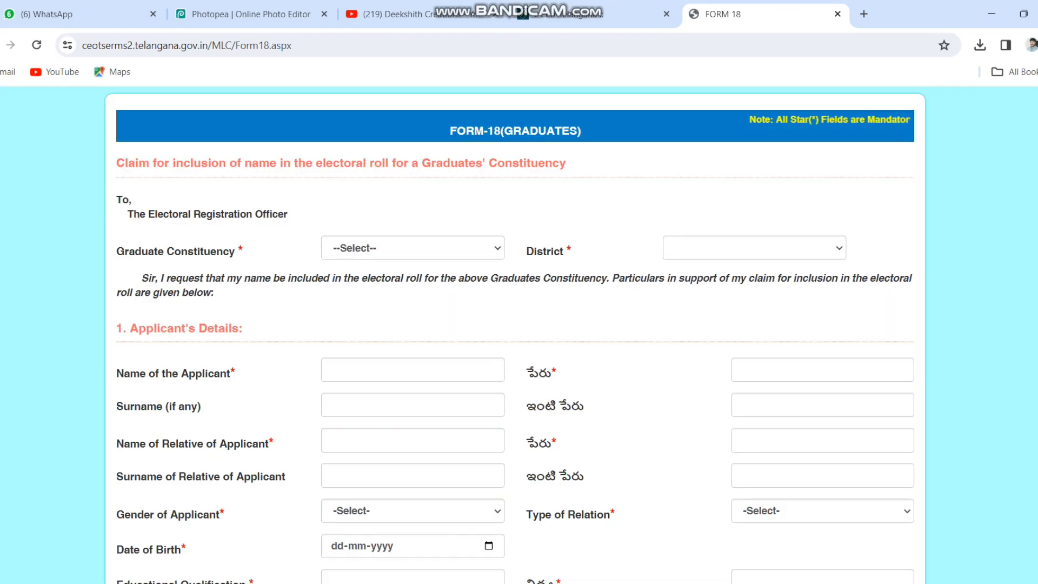
{"action": "scroll", "coordinate": [514, 336], "scroll_direction": "down", "scroll_amount": 8}
{"action": "scroll", "coordinate": [514, 335], "scroll_direction": "down", "scroll_amount": 20}
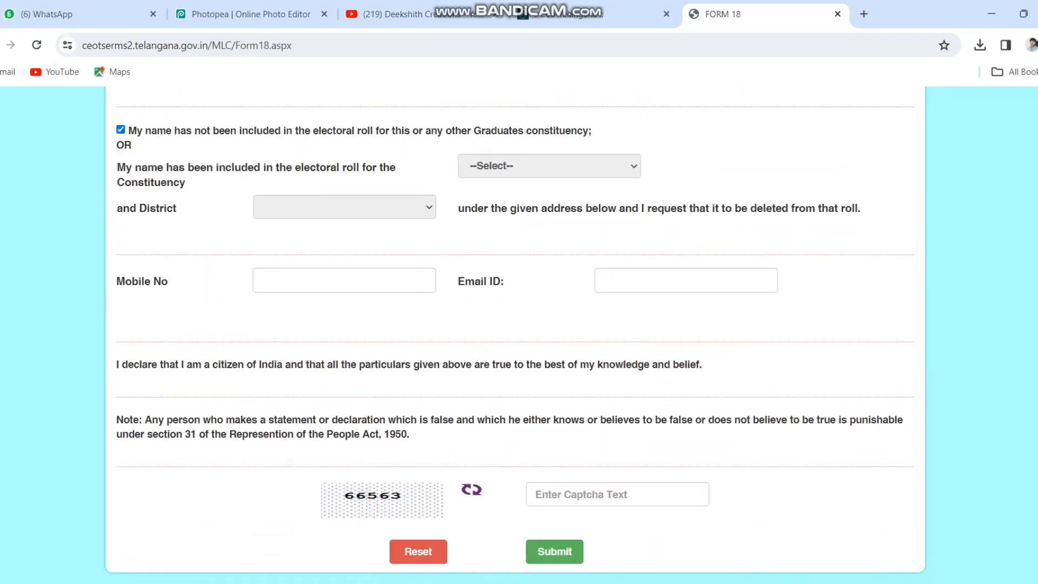
{"action": "scroll", "coordinate": [514, 336], "scroll_direction": "up", "scroll_amount": 20}
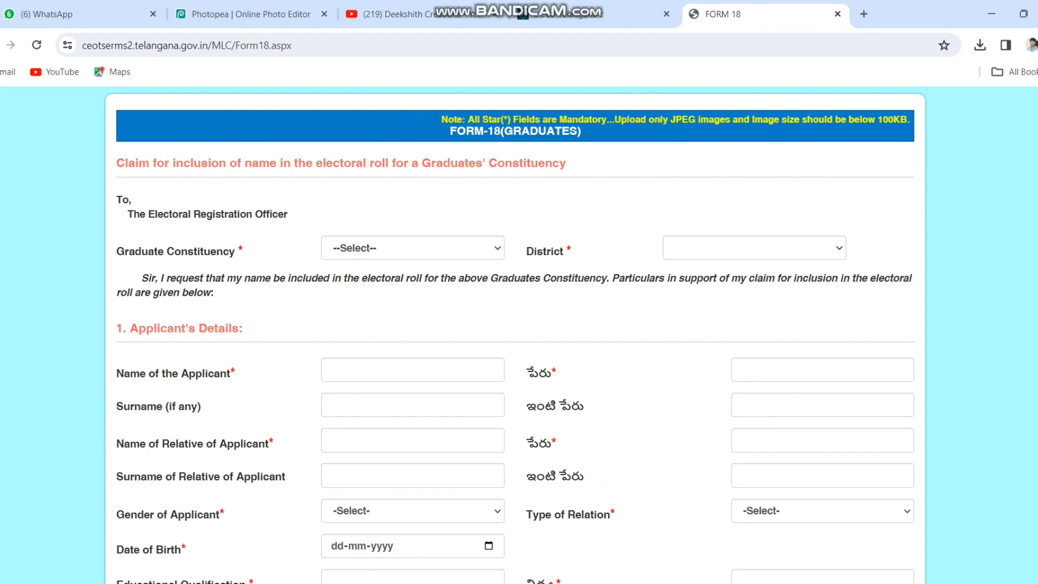
Choose Warangal-Khammam-Nalgonda as the Graduate Constituency
{"action": "left_click", "coordinate": [413, 248]}
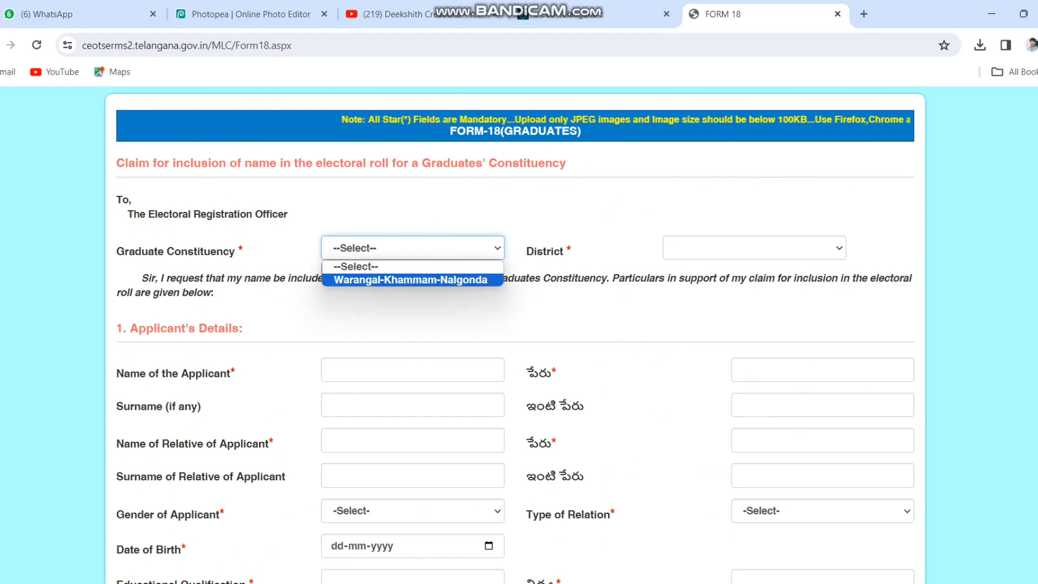
{"action": "left_click", "coordinate": [410, 280]}
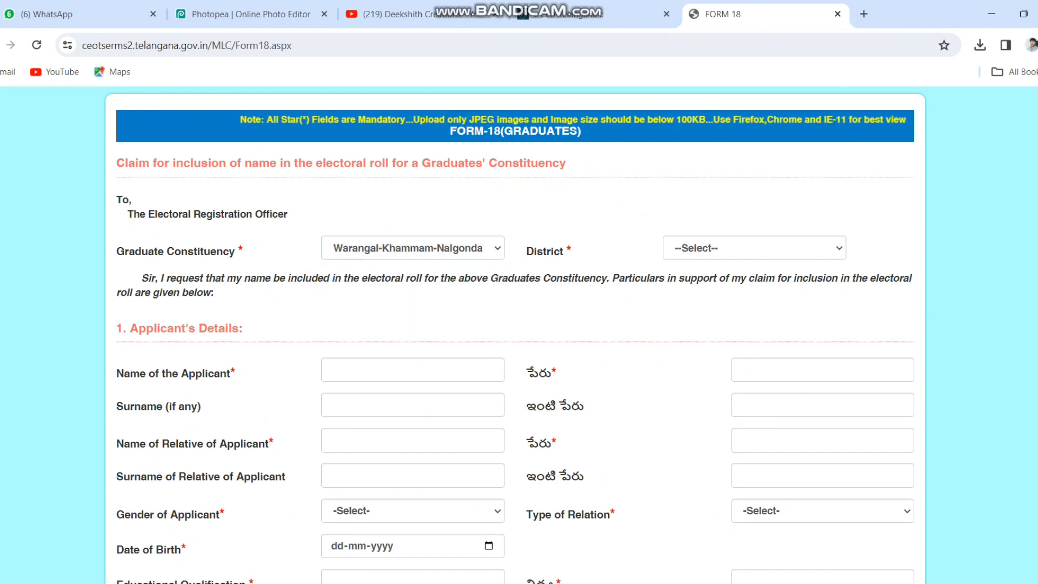
{"action": "left_click", "coordinate": [755, 248]}
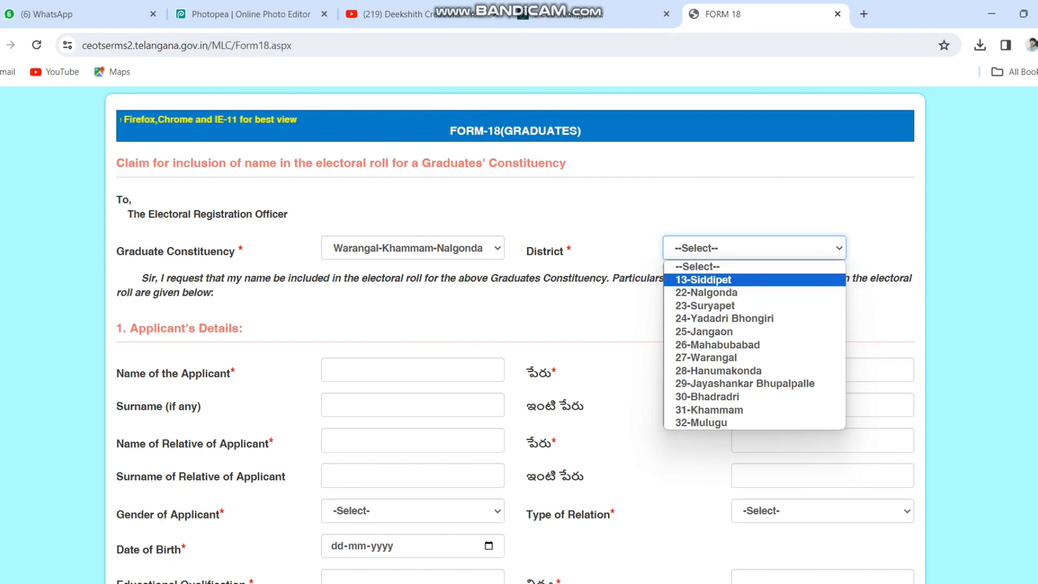
Set District to 22-Nalgonda and enter the applicant's first name, letting the Telugu name auto-fill
{"action": "left_click", "coordinate": [724, 293]}
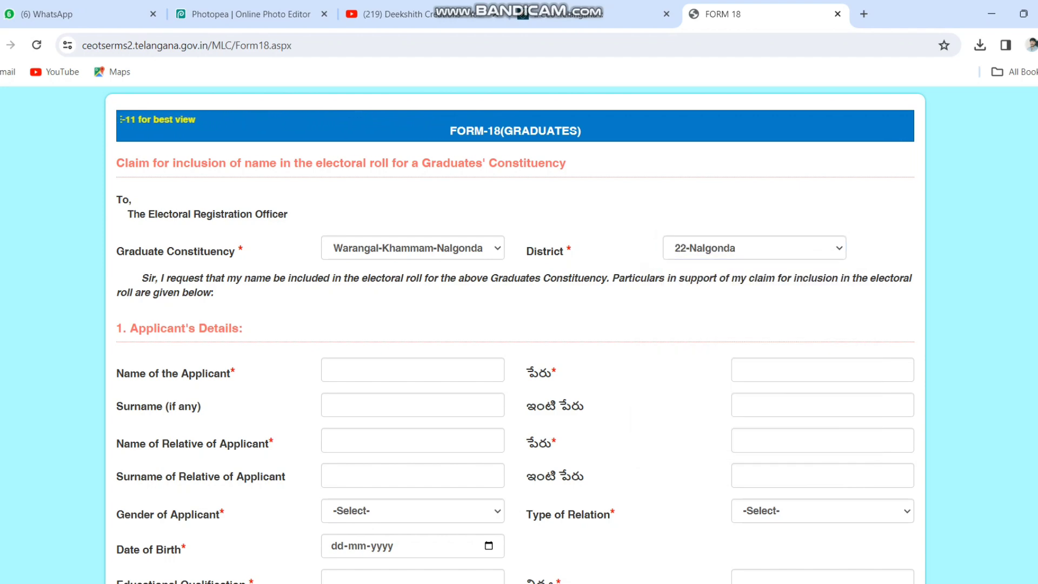
{"action": "left_click", "coordinate": [411, 372]}
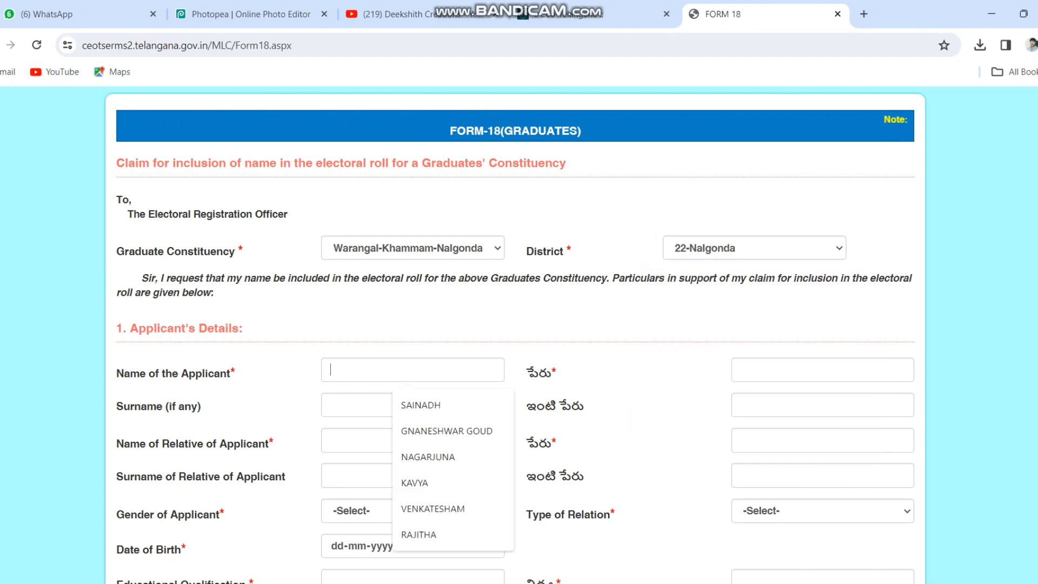
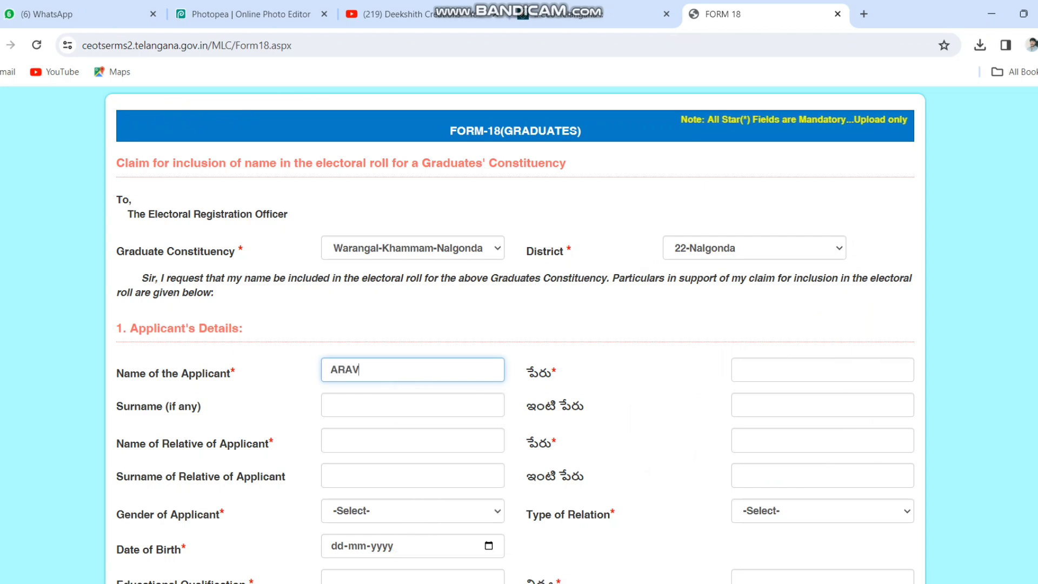
{"action": "key", "text": "Tab"}
{"action": "key", "text": "Tab"}
Enter the applicant's surname and the relative's name and surname, with Telugu fields auto-filled
{"action": "type", "text": "Y"}
{"action": "key", "text": "BackSpace"}
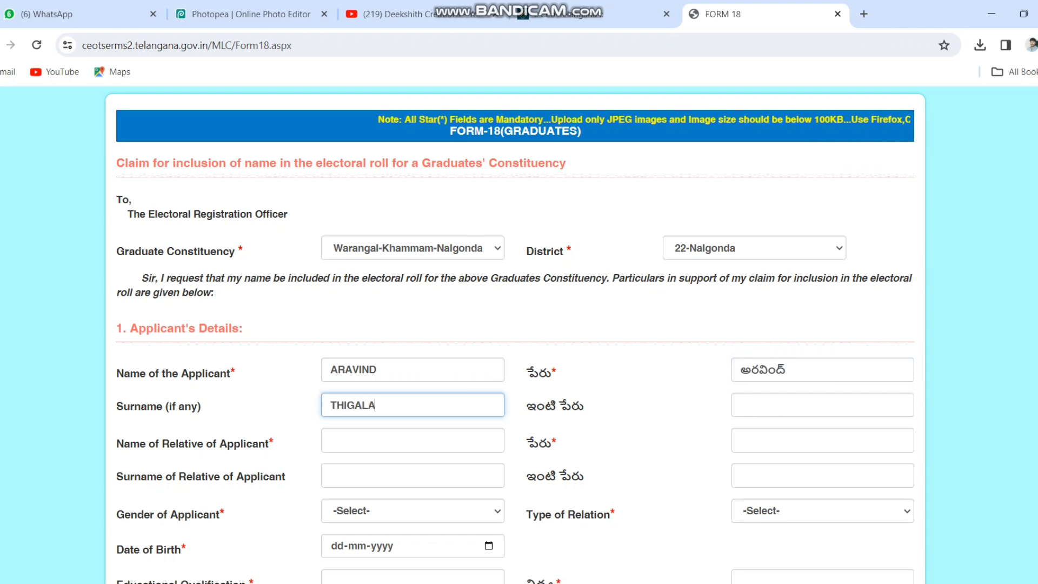
{"action": "key", "text": "Tab"}
{"action": "key", "text": "Tab"}
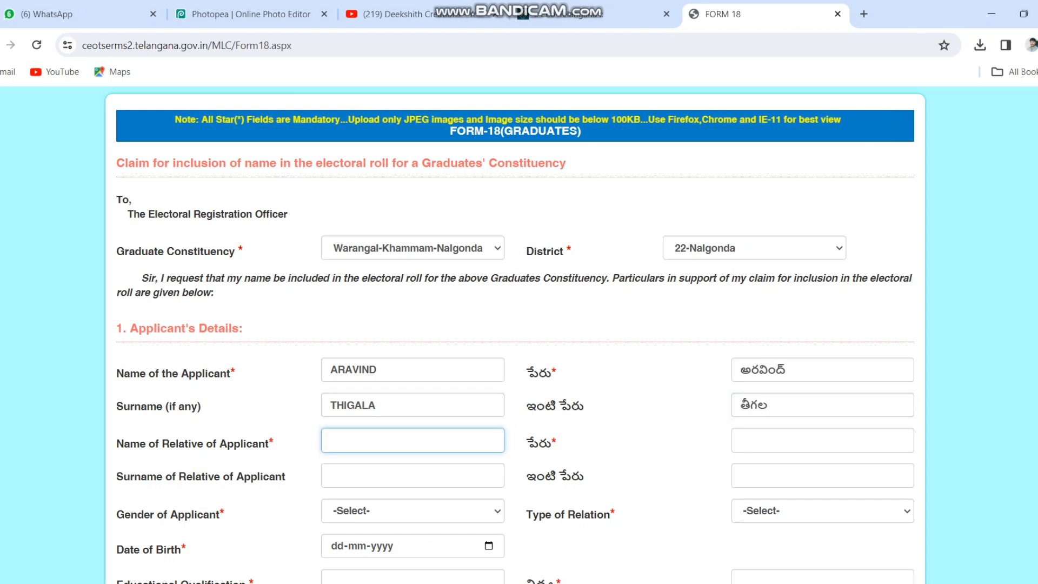
{"action": "key", "text": "Tab"}
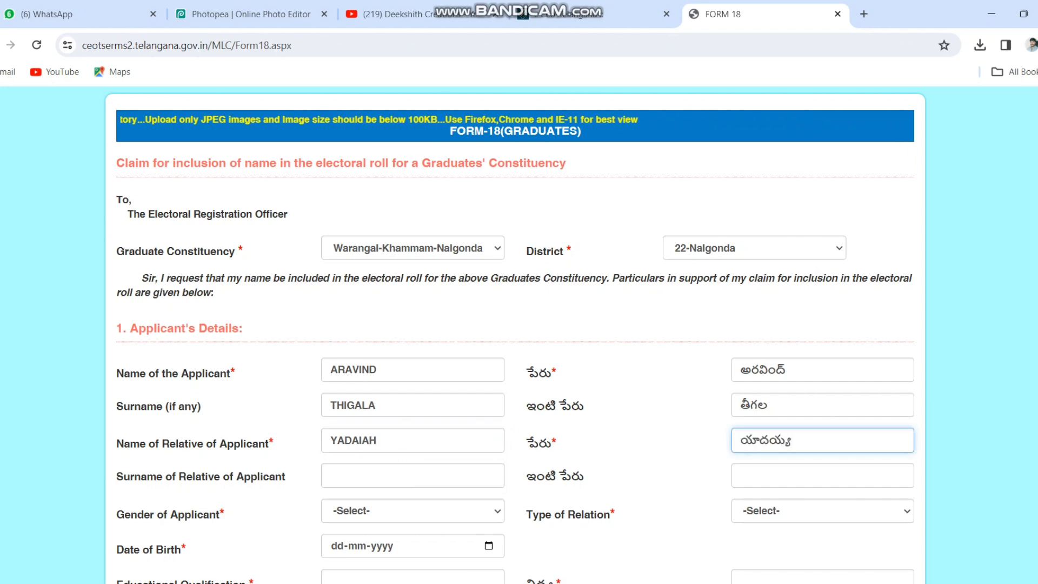
{"action": "key", "text": "Tab"}
{"action": "key", "text": "Tab"}
{"action": "key", "text": "Tab"}
Set gender to Male and relation type to Father
{"action": "scroll", "coordinate": [413, 368], "scroll_direction": "down", "scroll_amount": 2}
{"action": "left_click", "coordinate": [413, 367]}
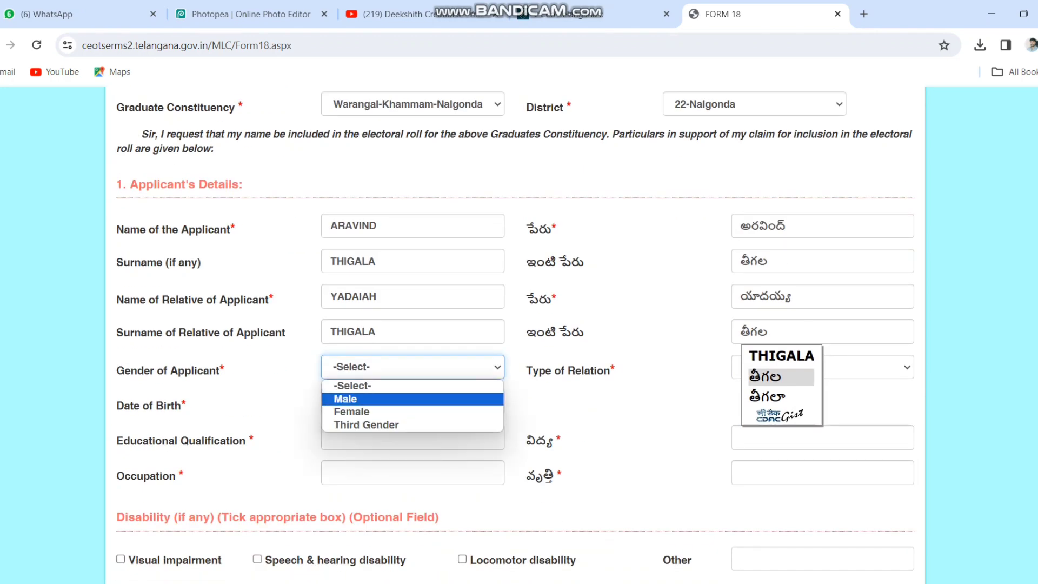
{"action": "key", "text": "Return"}
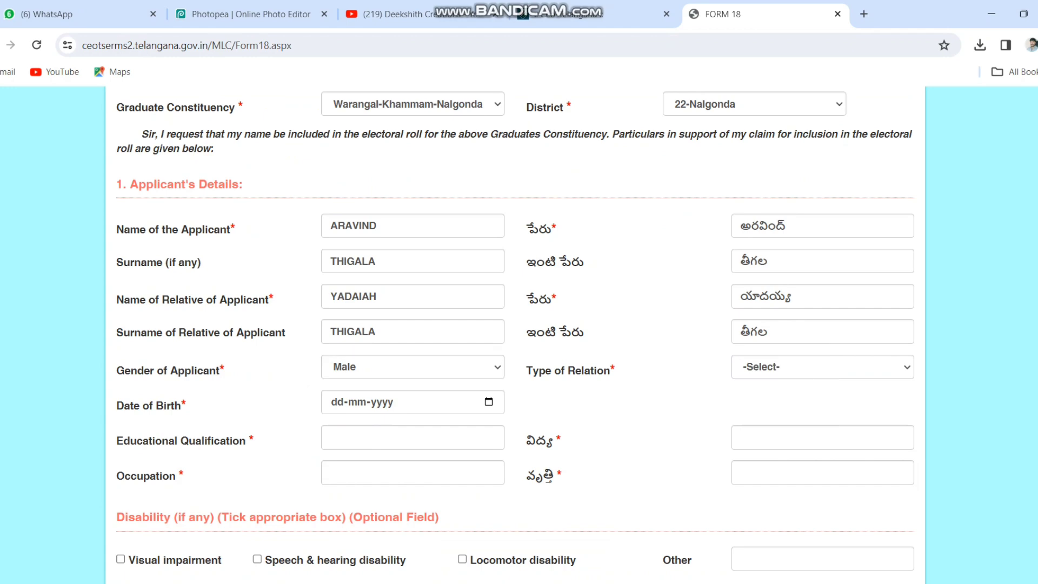
{"action": "left_click", "coordinate": [823, 367]}
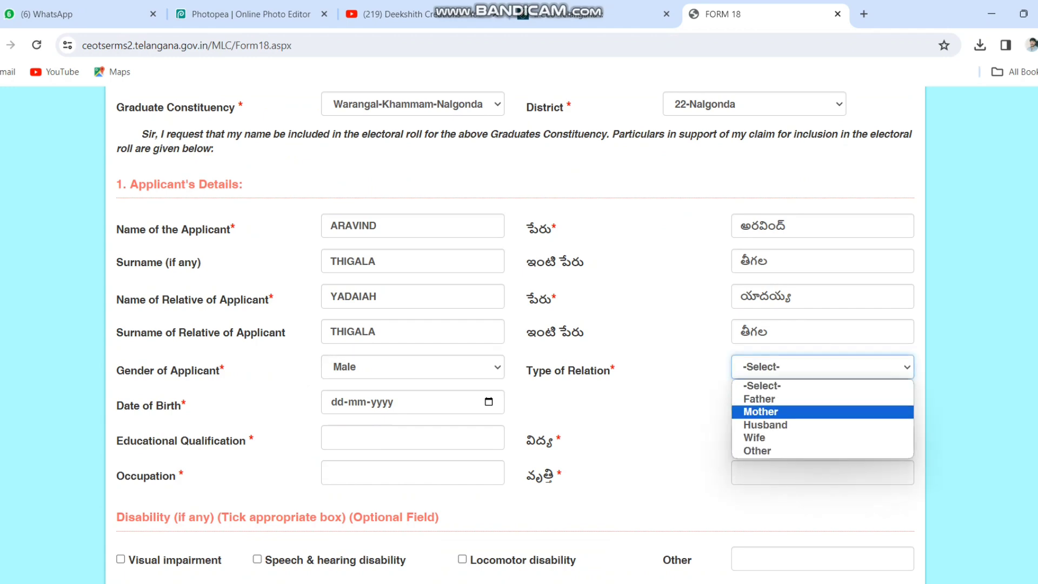
{"action": "key", "text": "Down"}
{"action": "key", "text": "Down"}
{"action": "key", "text": "Down"}
{"action": "key", "text": "Up"}
{"action": "key", "text": "Up"}
{"action": "key", "text": "Up"}
{"action": "key", "text": "Up"}
{"action": "key", "text": "Return"}
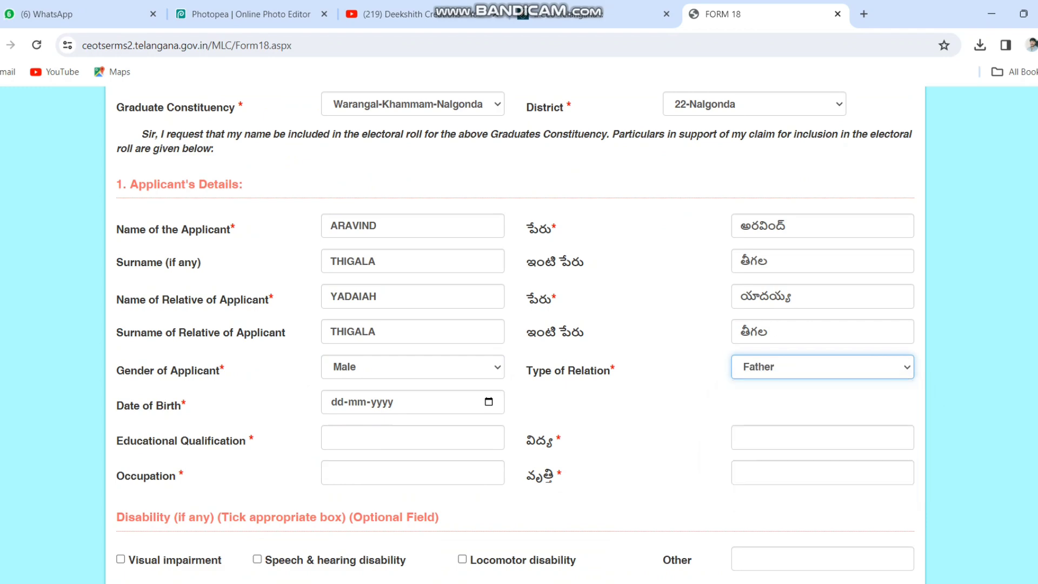
{"action": "left_click", "coordinate": [488, 401]}
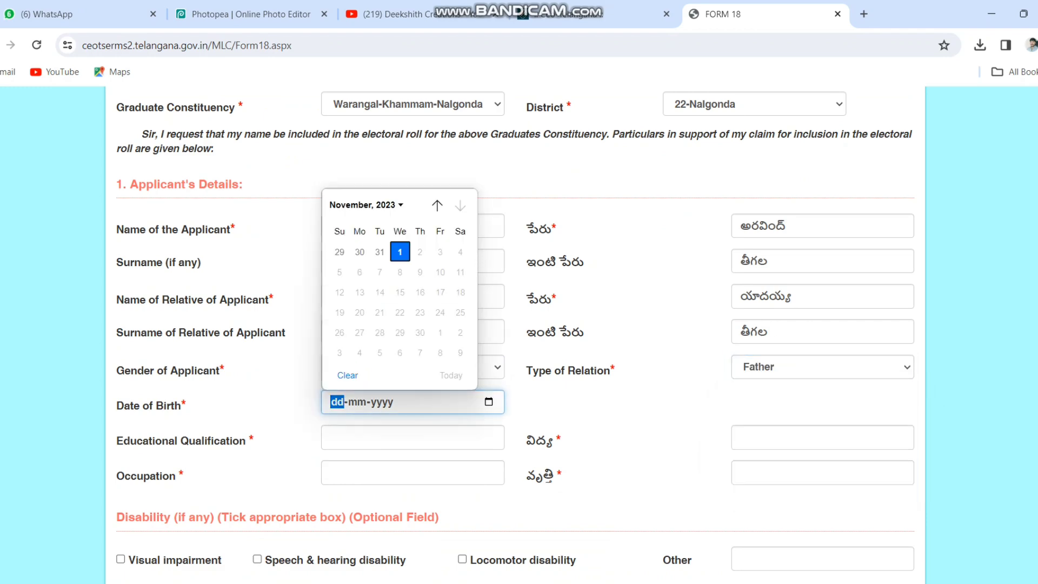
{"action": "left_click", "coordinate": [367, 206]}
{"action": "scroll", "coordinate": [394, 302], "scroll_direction": "up", "scroll_amount": 4}
{"action": "scroll", "coordinate": [394, 303], "scroll_direction": "up", "scroll_amount": 4}
{"action": "scroll", "coordinate": [394, 303], "scroll_direction": "up", "scroll_amount": 1}
{"action": "scroll", "coordinate": [394, 303], "scroll_direction": "up", "scroll_amount": 1}
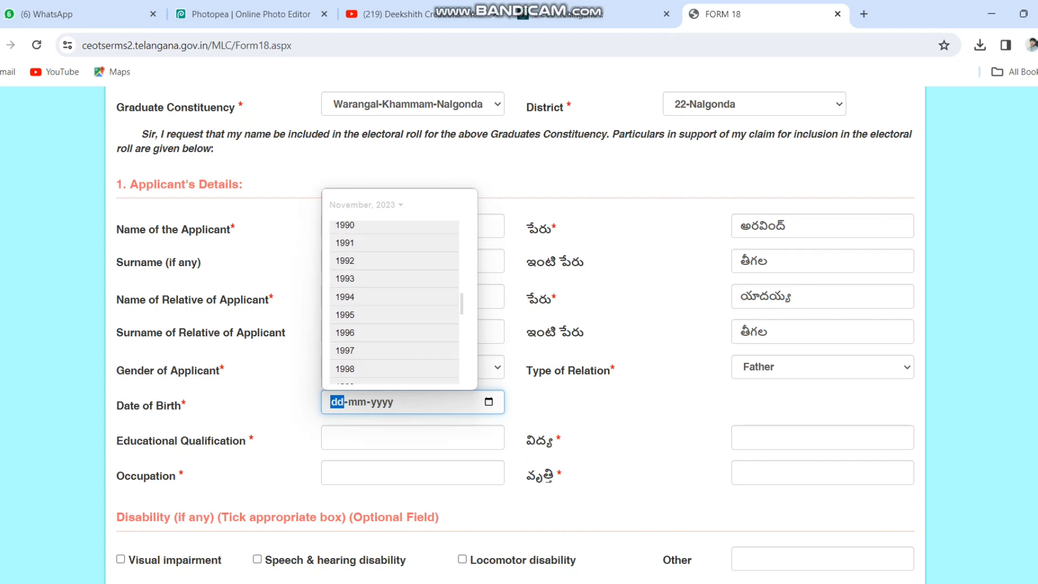
{"action": "left_click", "coordinate": [357, 225]}
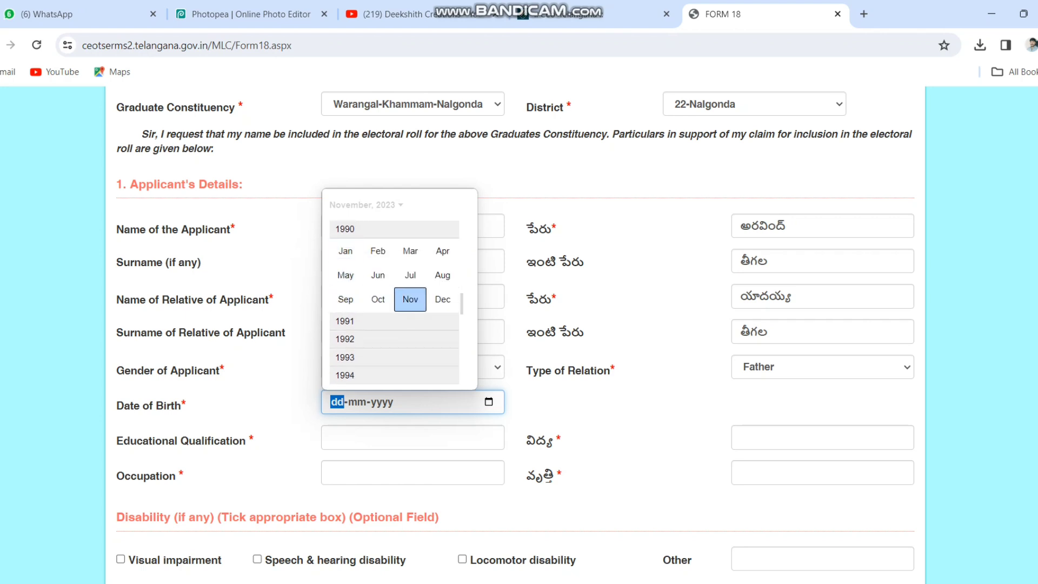
{"action": "left_click", "coordinate": [410, 300]}
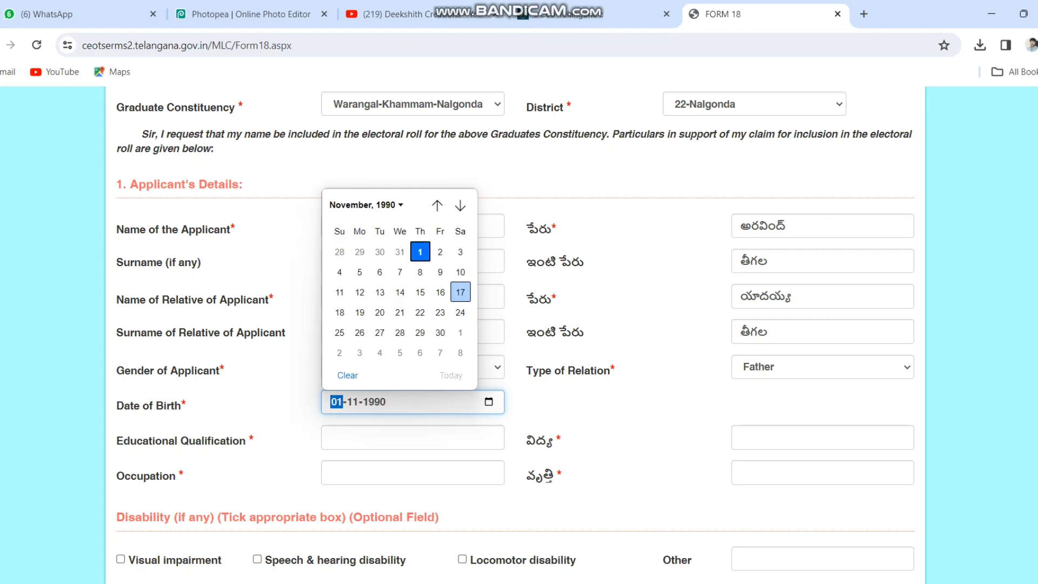
{"action": "left_click", "coordinate": [460, 292]}
{"action": "left_click", "coordinate": [595, 403]}
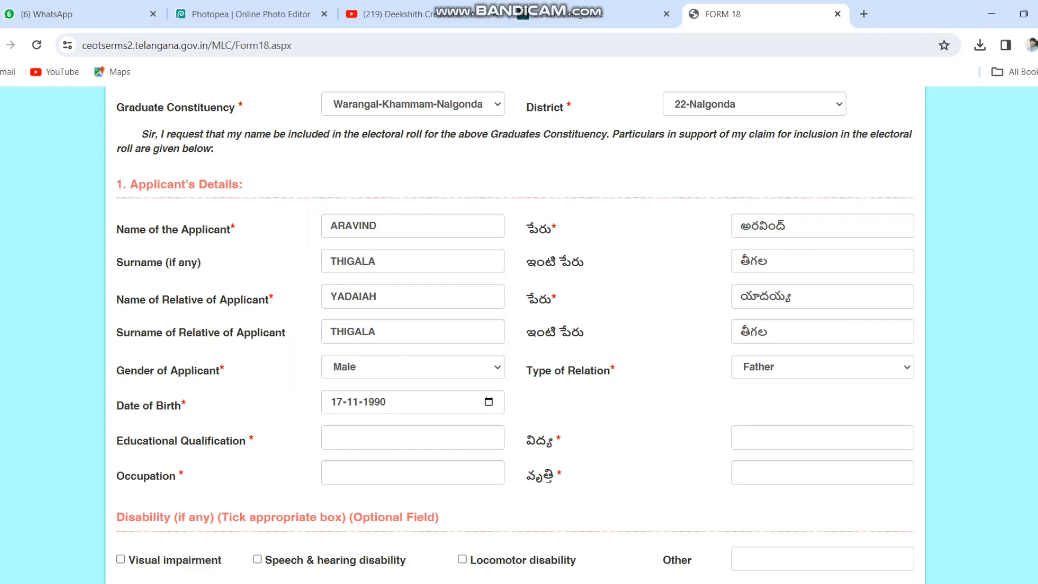
Choose DEGREE as educational qualification and LEBAR as occupation from the suggestions
{"action": "left_click", "coordinate": [412, 437]}
{"action": "left_click", "coordinate": [432, 274]}
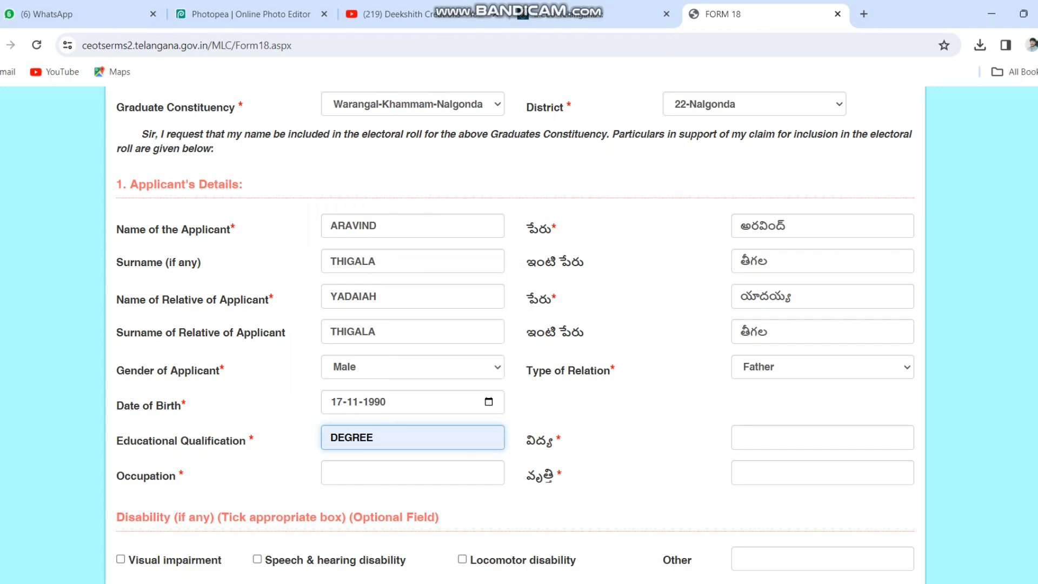
{"action": "left_click", "coordinate": [823, 438]}
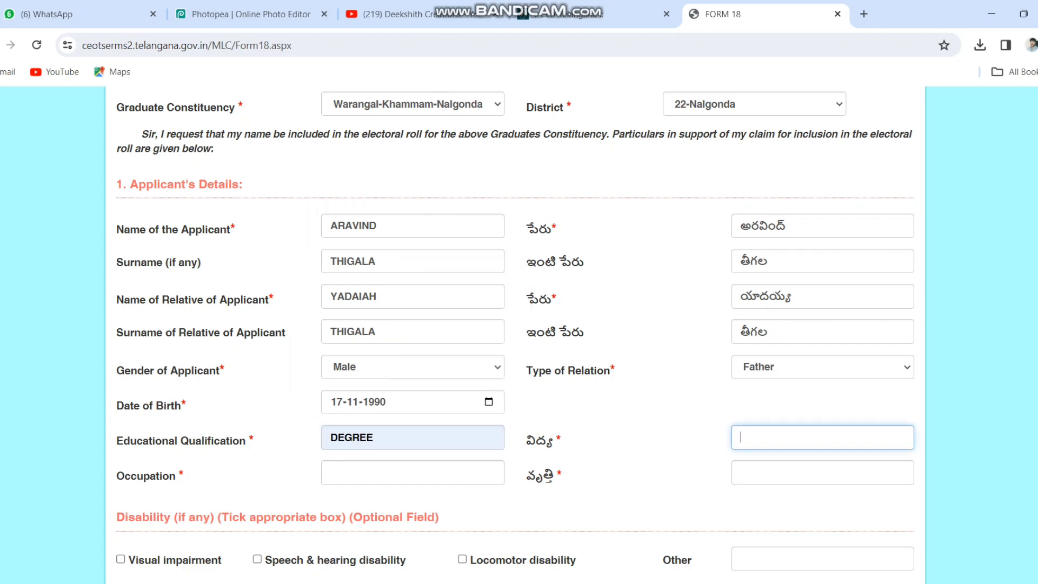
{"action": "left_click", "coordinate": [412, 472]}
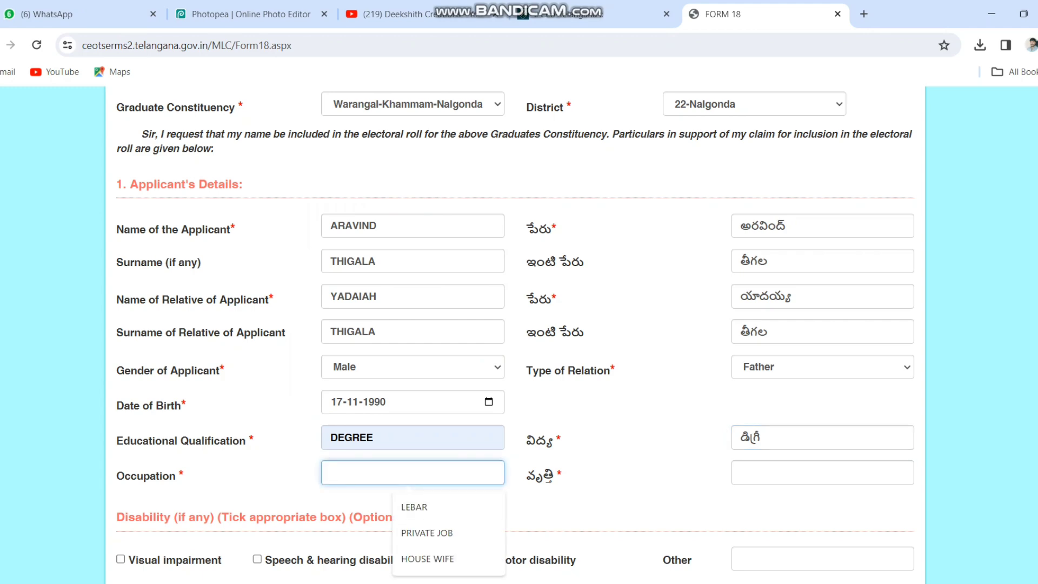
{"action": "key", "text": "Down"}
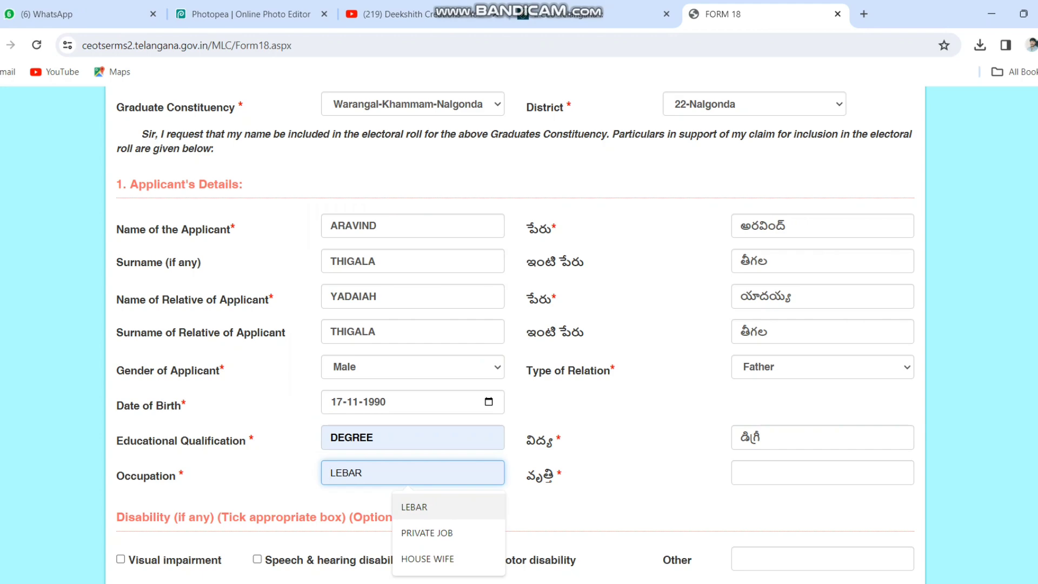
{"action": "key", "text": "Return"}
{"action": "key", "text": "Tab"}
{"action": "key", "text": "Tab"}
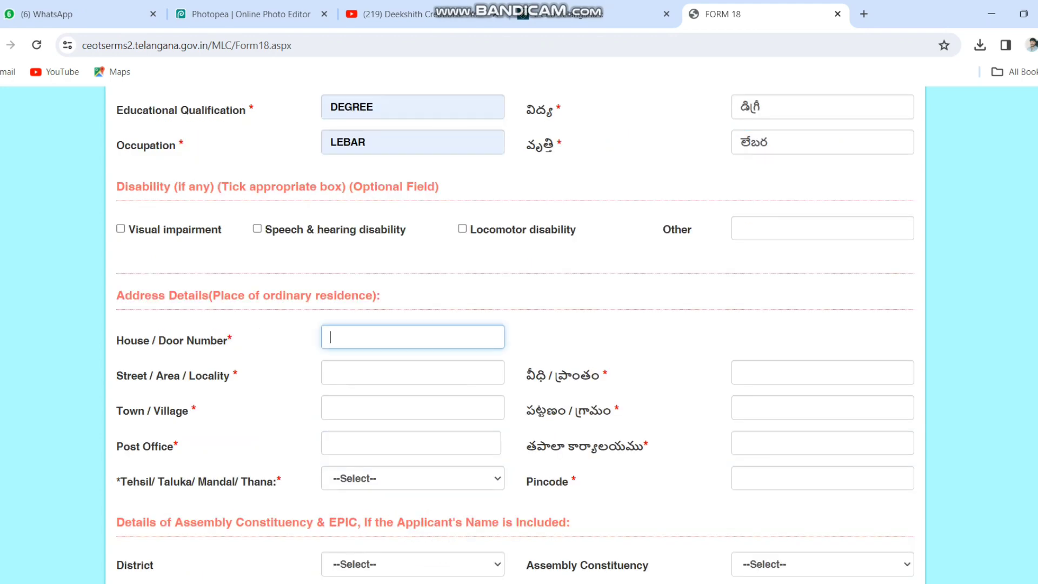
Enter the house number, street/locality, village and post office using the autocomplete suggestions
{"action": "key", "text": "Down"}
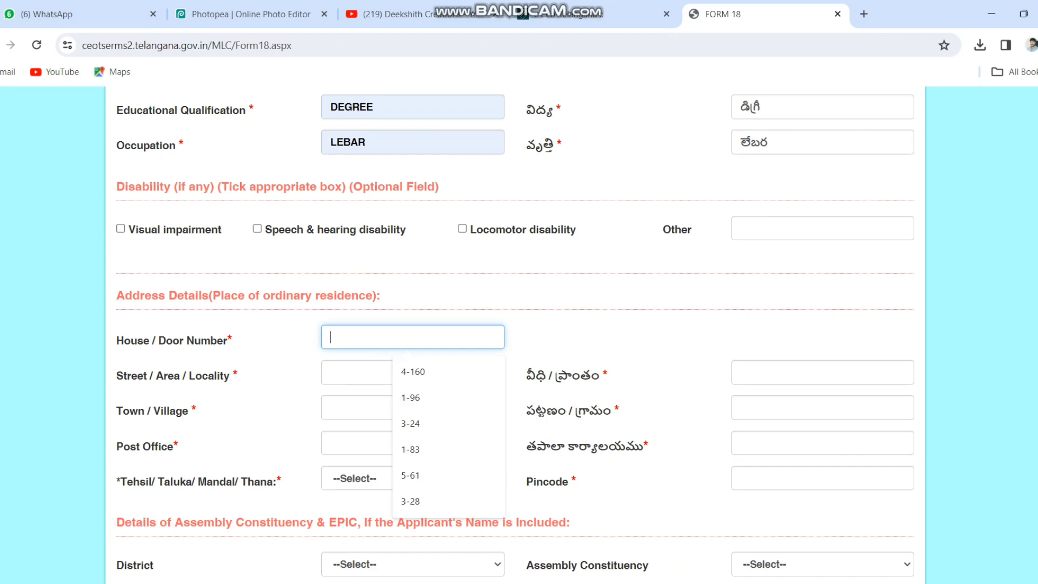
{"action": "key", "text": "Tab"}
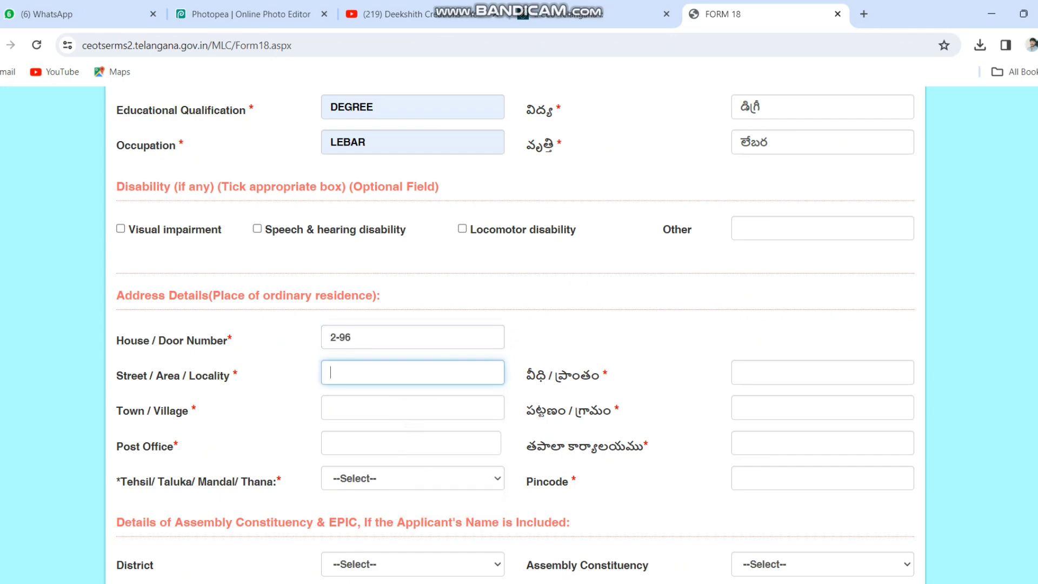
{"action": "key", "text": "Tab"}
{"action": "key", "text": "Tab"}
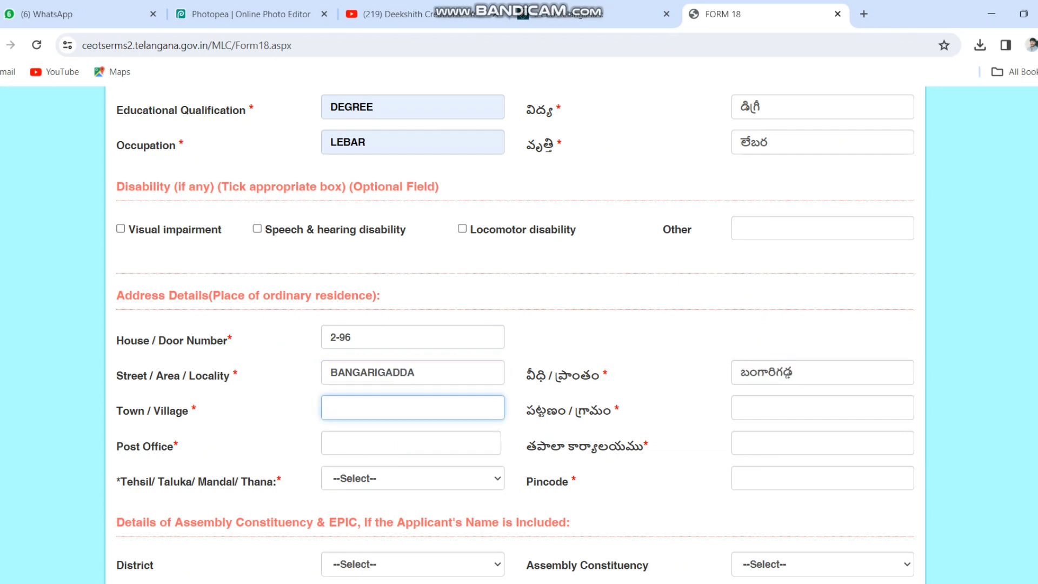
{"action": "key", "text": "Tab"}
{"action": "key", "text": "Tab"}
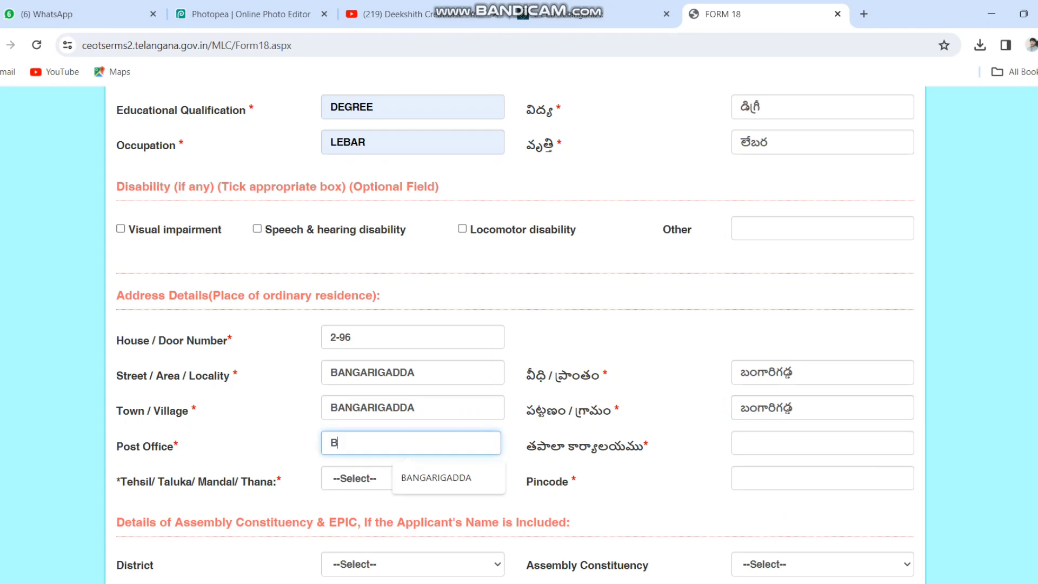
{"action": "key", "text": "Tab"}
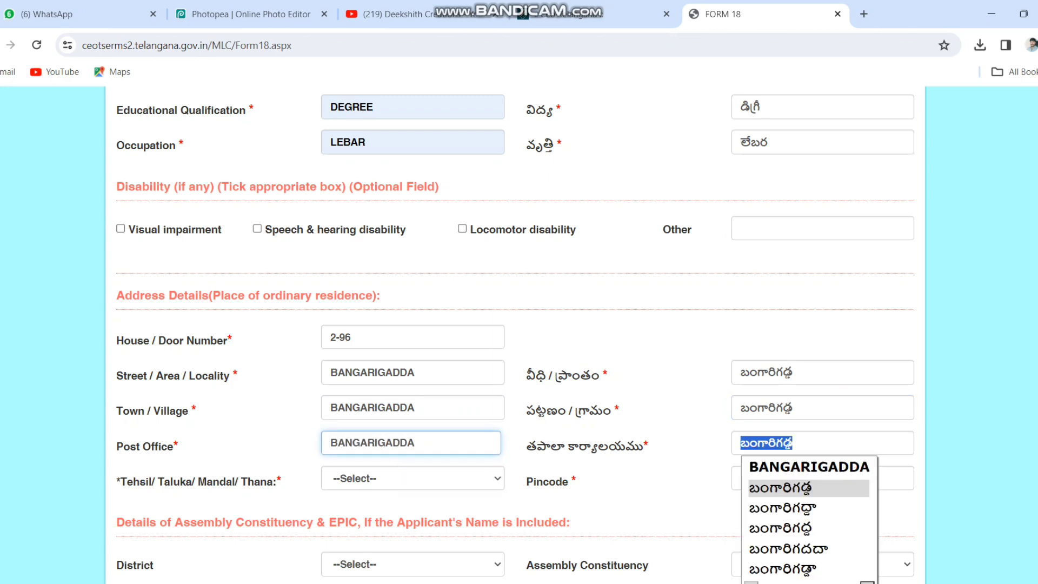
{"action": "key", "text": "Tab"}
Choose Chandur as the mandal (Tehsil)
{"action": "key", "text": "c"}
{"action": "left_click", "coordinate": [413, 479]}
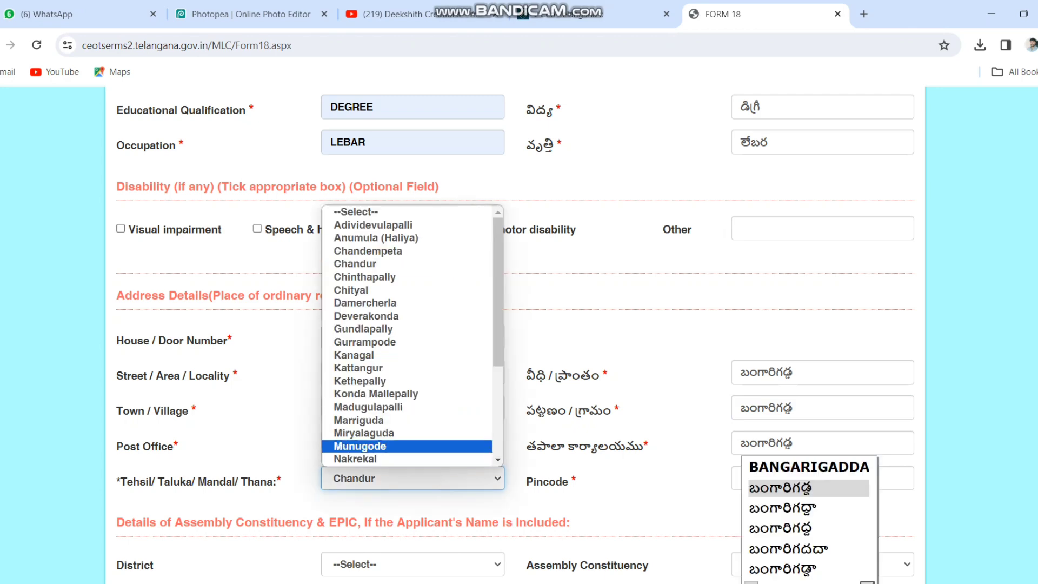
{"action": "left_click", "coordinate": [355, 263]}
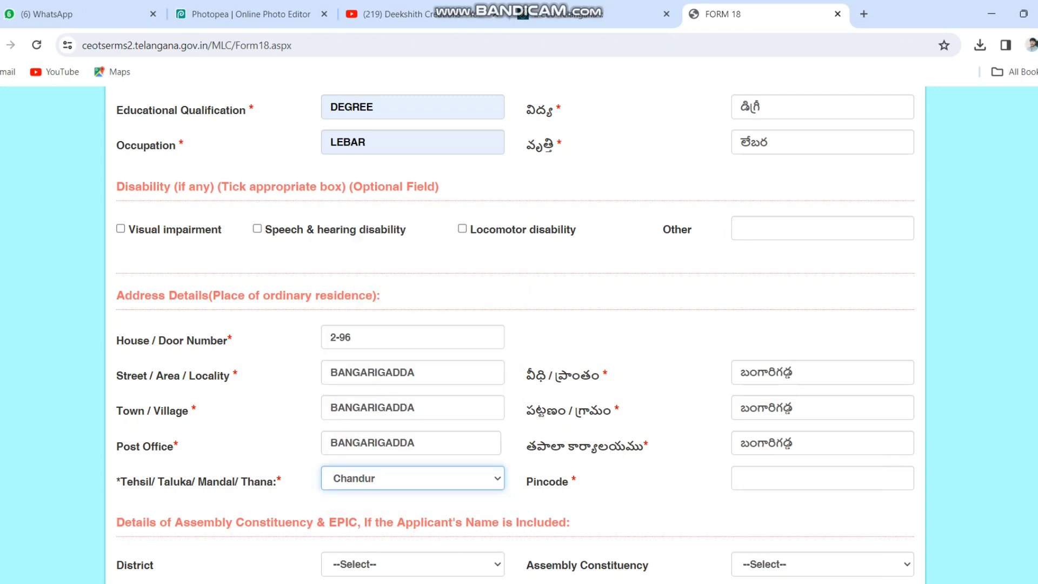
{"action": "left_click", "coordinate": [822, 478]}
Finish entering the 6-digit pincode and bring up the District list
{"action": "type", "text": "508255"}
{"action": "scroll", "coordinate": [516, 335], "scroll_direction": "down", "scroll_amount": 4}
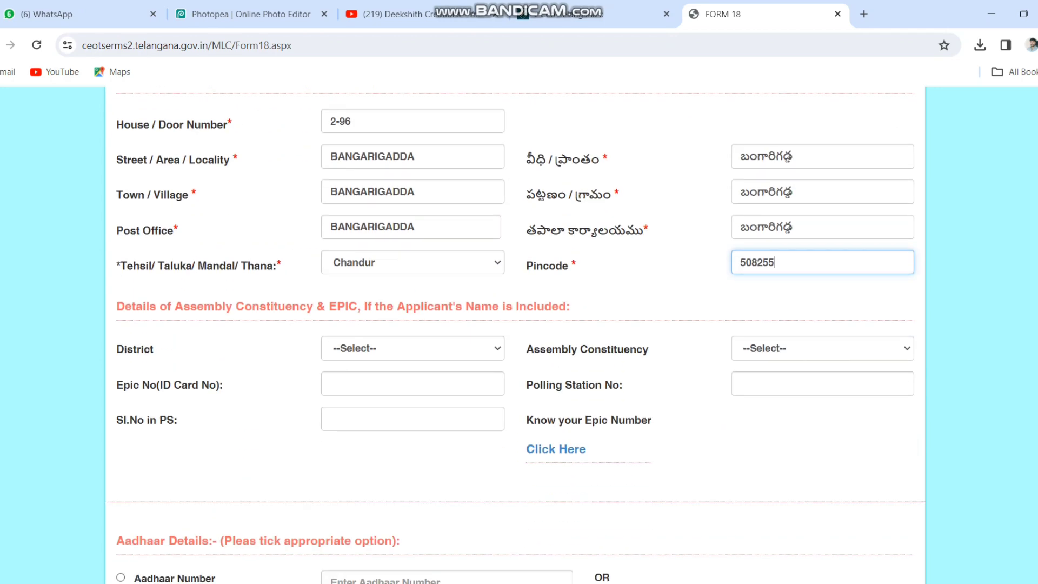
{"action": "left_click", "coordinate": [822, 465]}
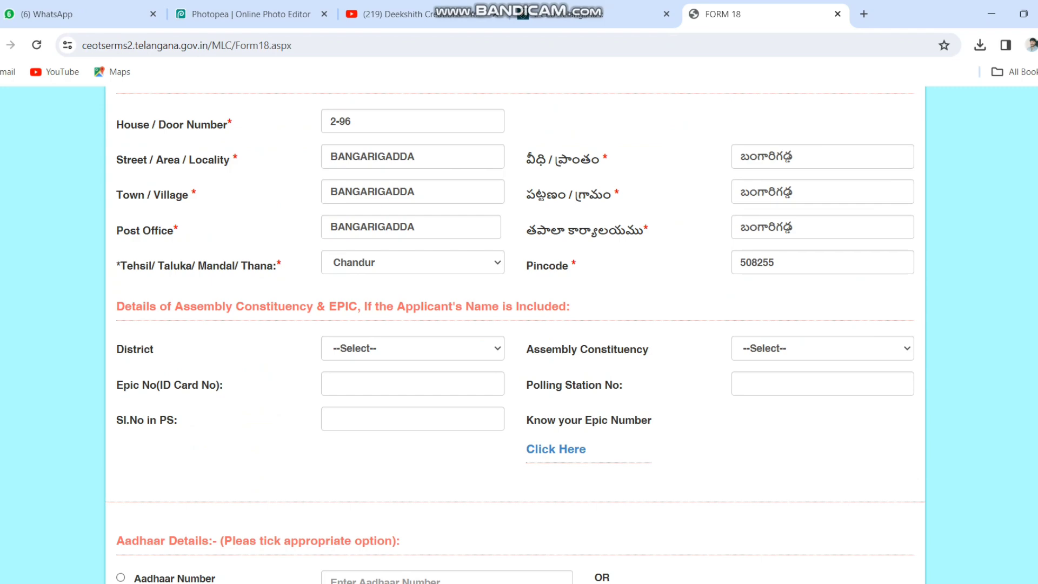
{"action": "left_click", "coordinate": [413, 349]}
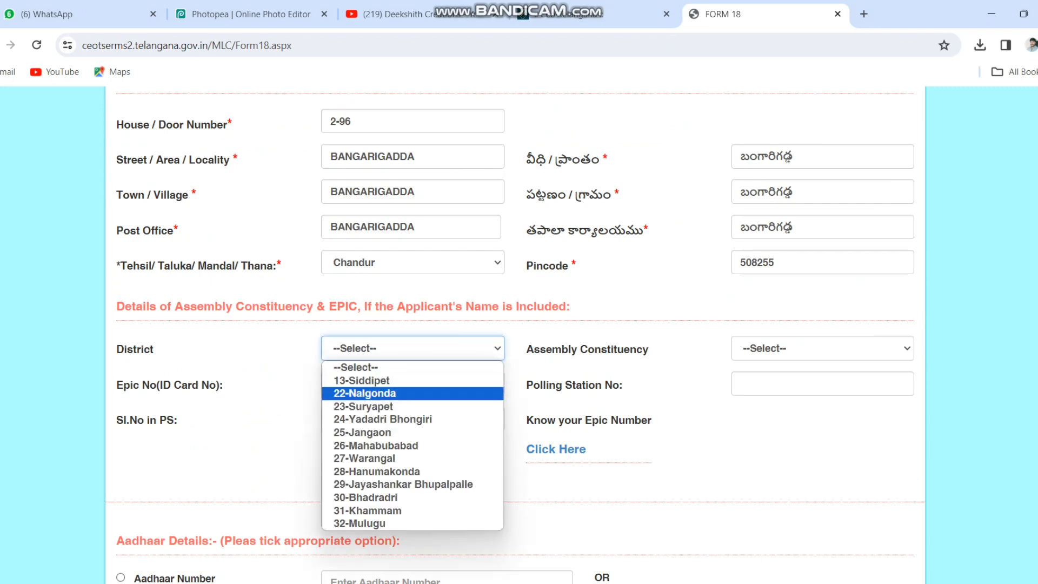
Leave District unset, select the Aadhaar Number option and type the applicant's Aadhaar number
{"action": "left_click", "coordinate": [259, 459]}
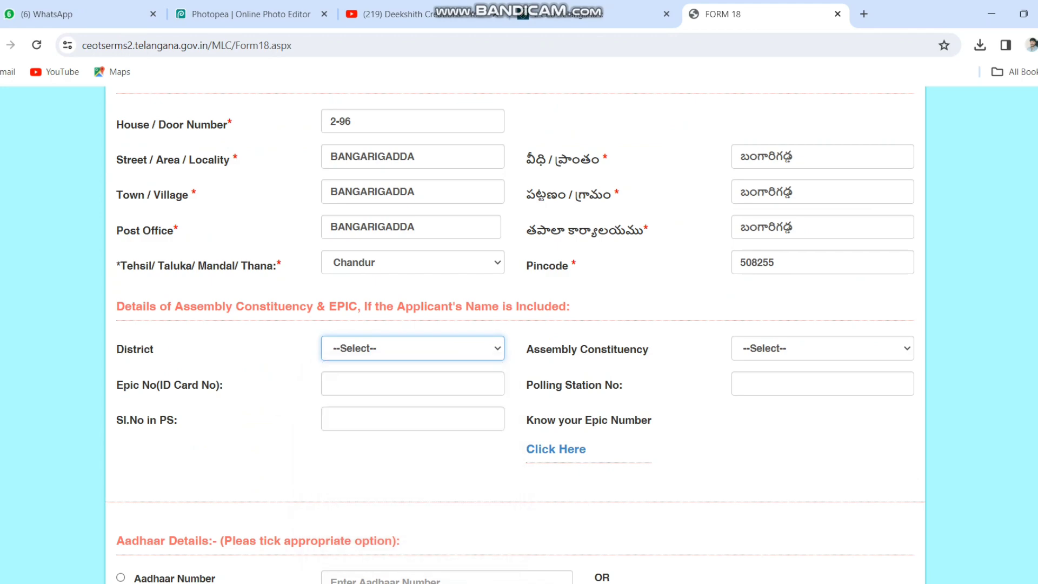
{"action": "scroll", "coordinate": [433, 379], "scroll_direction": "down", "scroll_amount": 2}
{"action": "left_click", "coordinate": [432, 439]}
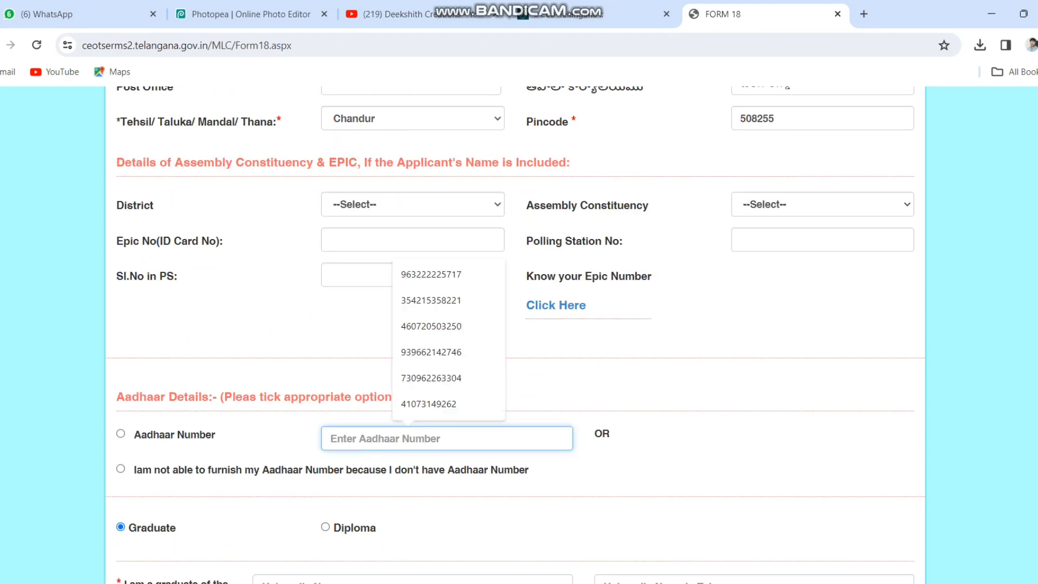
{"action": "left_click", "coordinate": [121, 433]}
{"action": "left_click", "coordinate": [433, 438]}
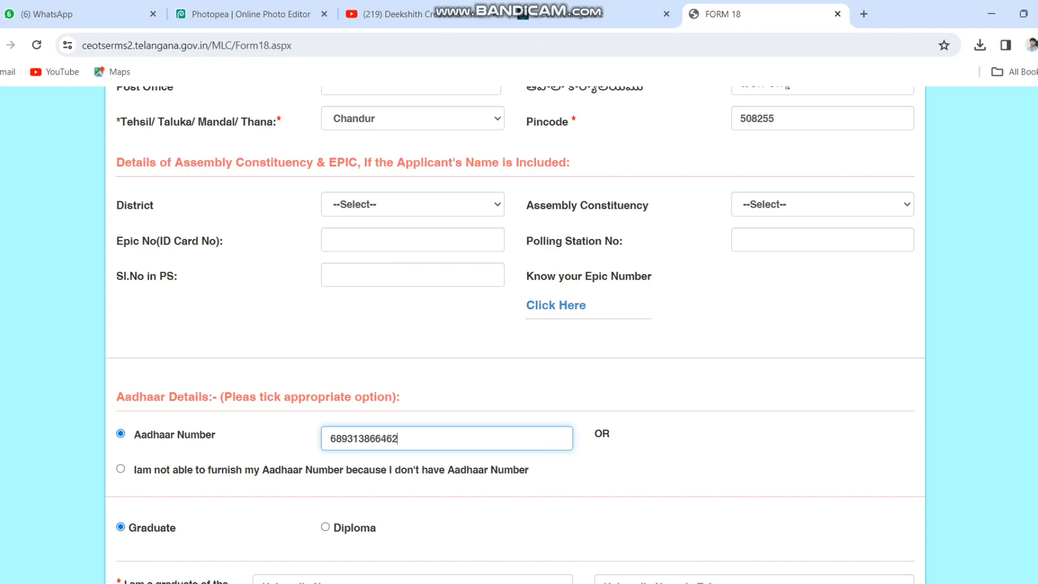
{"action": "scroll", "coordinate": [516, 336], "scroll_direction": "down", "scroll_amount": 7}
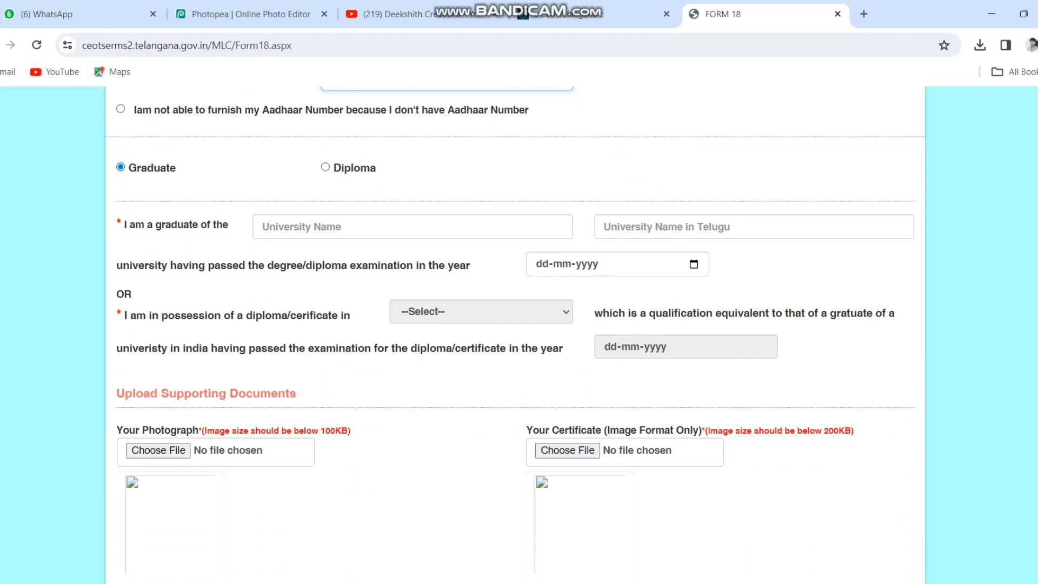
Pick Mahatma Gandhi University from the University Name suggestions
{"action": "left_click", "coordinate": [413, 227]}
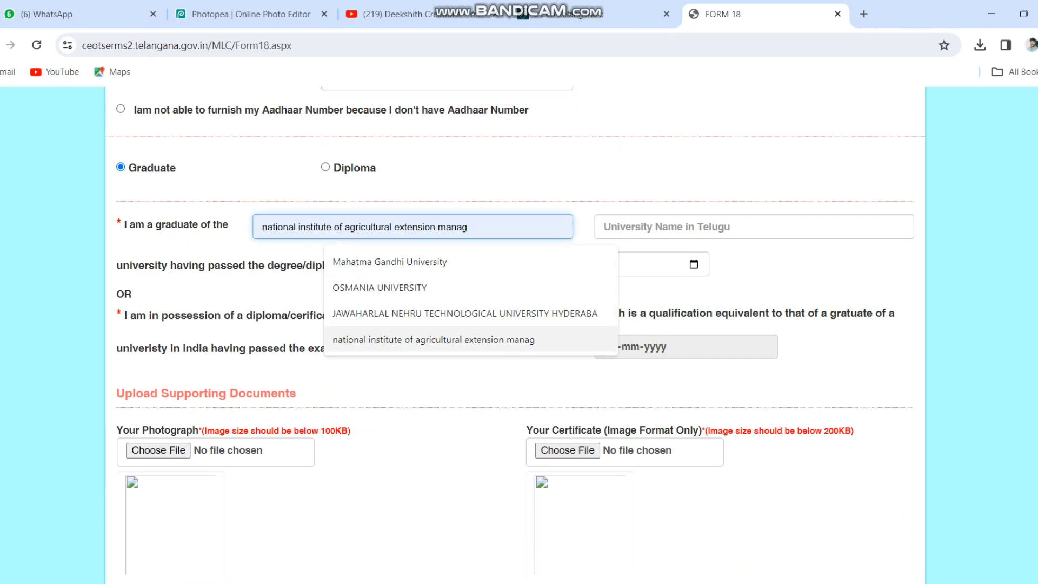
{"action": "left_click", "coordinate": [390, 263]}
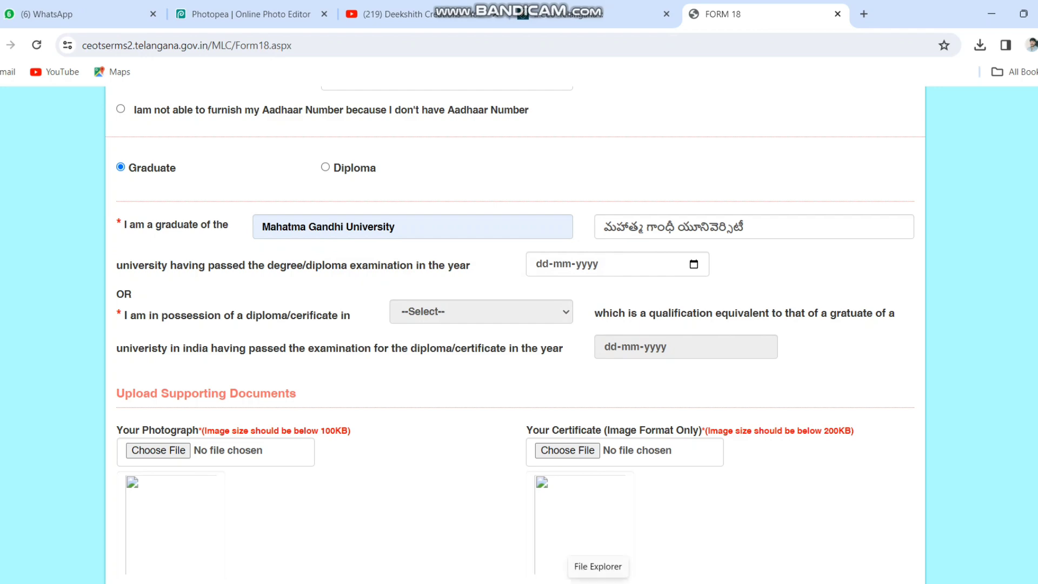
{"action": "scroll", "coordinate": [515, 335], "scroll_direction": "down", "scroll_amount": 4}
Upload the applicant's photograph from the Downloads folder
{"action": "left_click", "coordinate": [159, 235]}
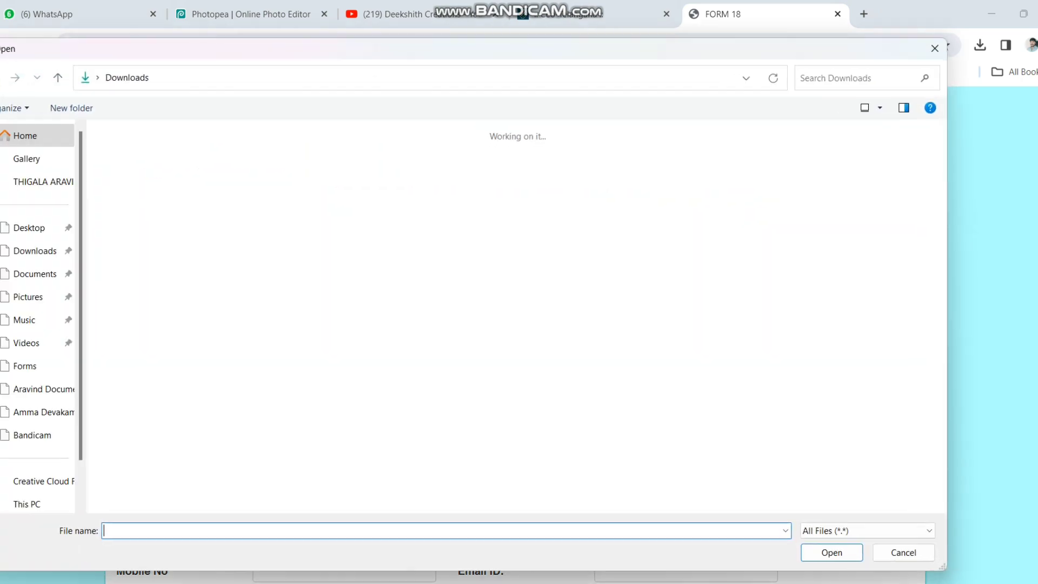
{"action": "scroll", "coordinate": [365, 346], "scroll_direction": "down", "scroll_amount": 4}
{"action": "scroll", "coordinate": [365, 351], "scroll_direction": "down", "scroll_amount": 10}
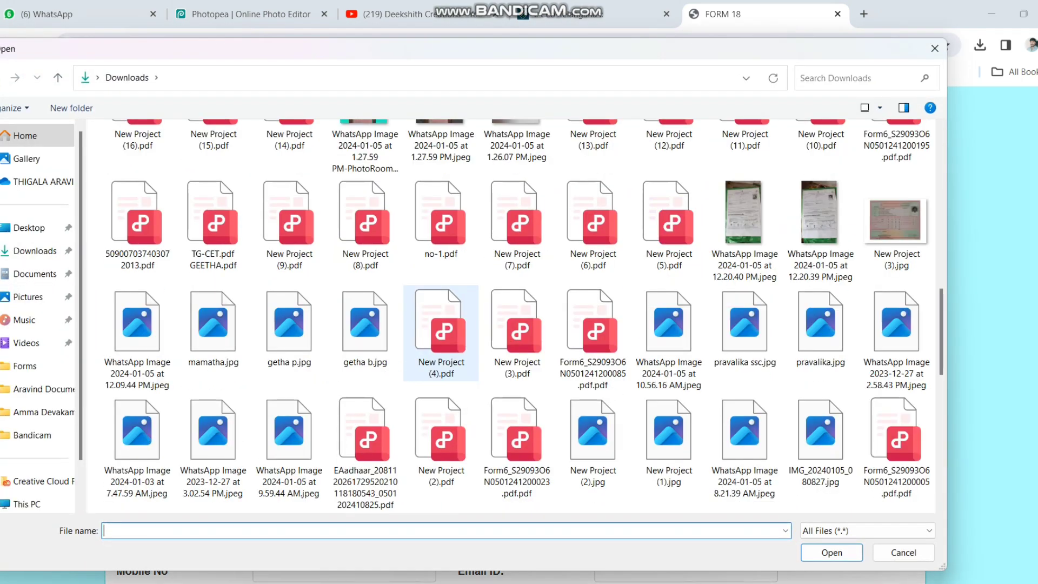
{"action": "double_click", "coordinate": [136, 449]}
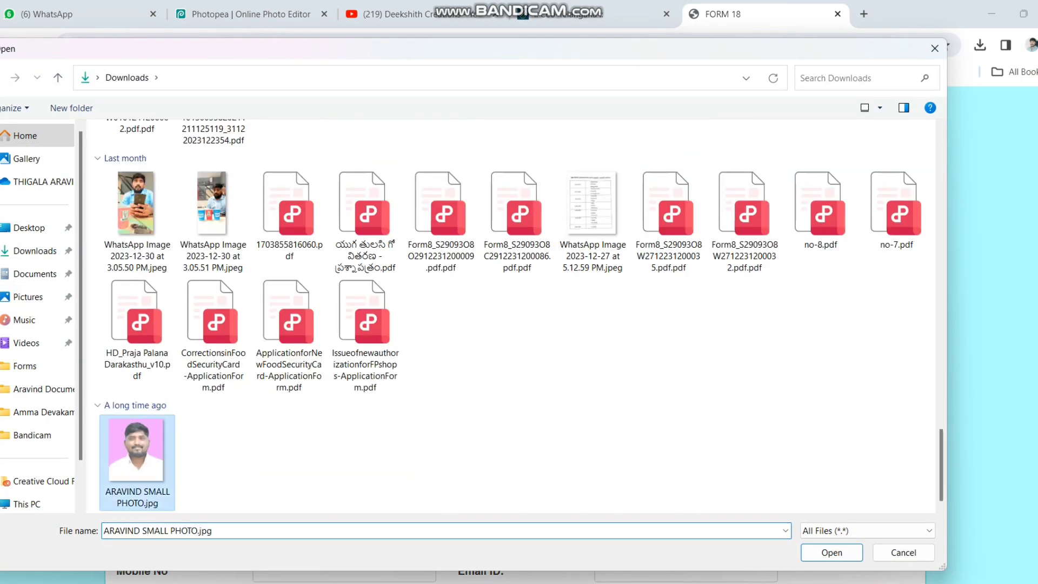
Upload Degree Memo.jpg as the certificate
{"action": "left_click", "coordinate": [568, 234]}
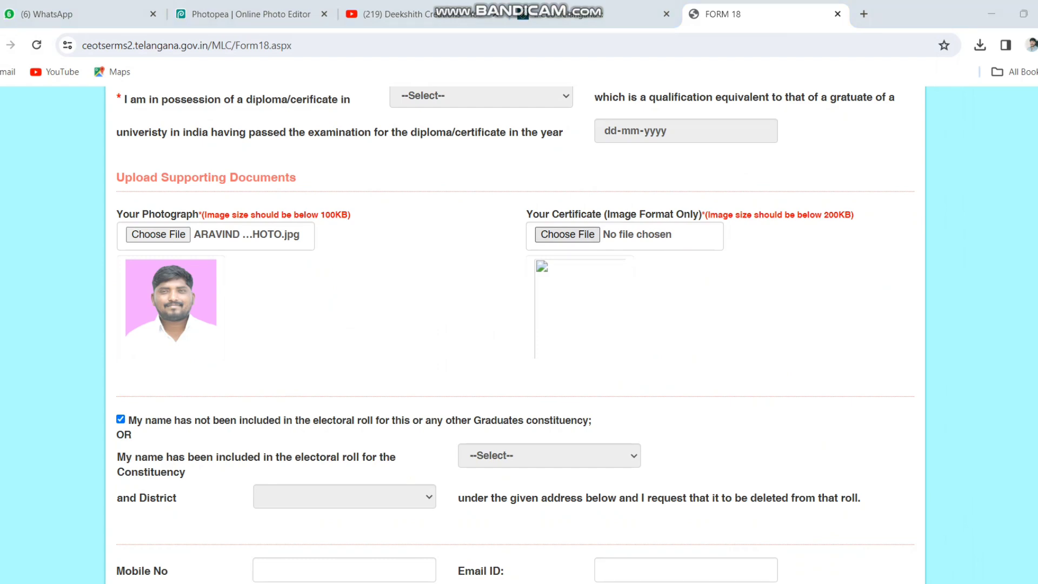
{"action": "double_click", "coordinate": [137, 189]}
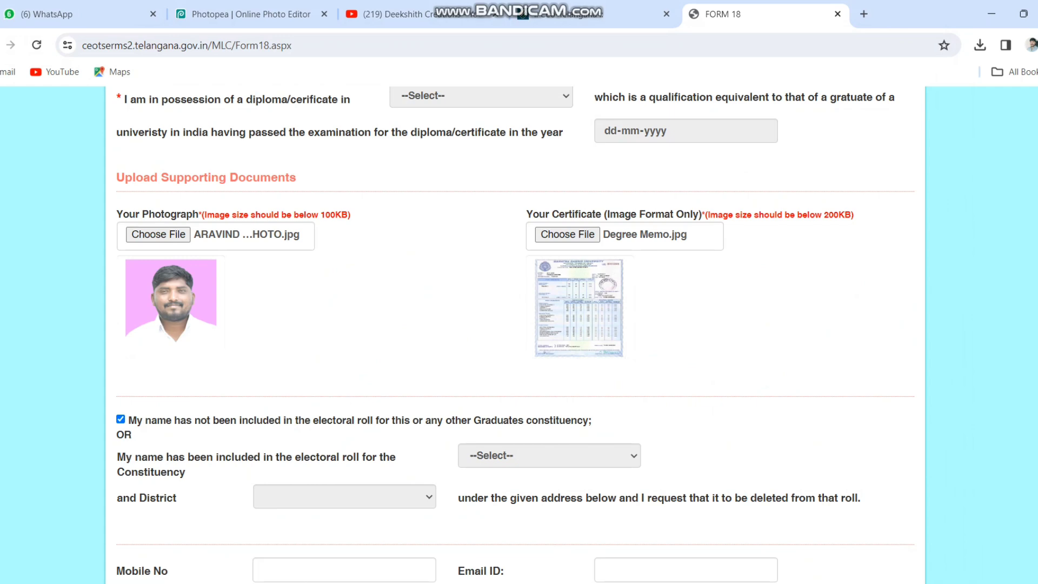
{"action": "scroll", "coordinate": [515, 336], "scroll_direction": "down", "scroll_amount": 3}
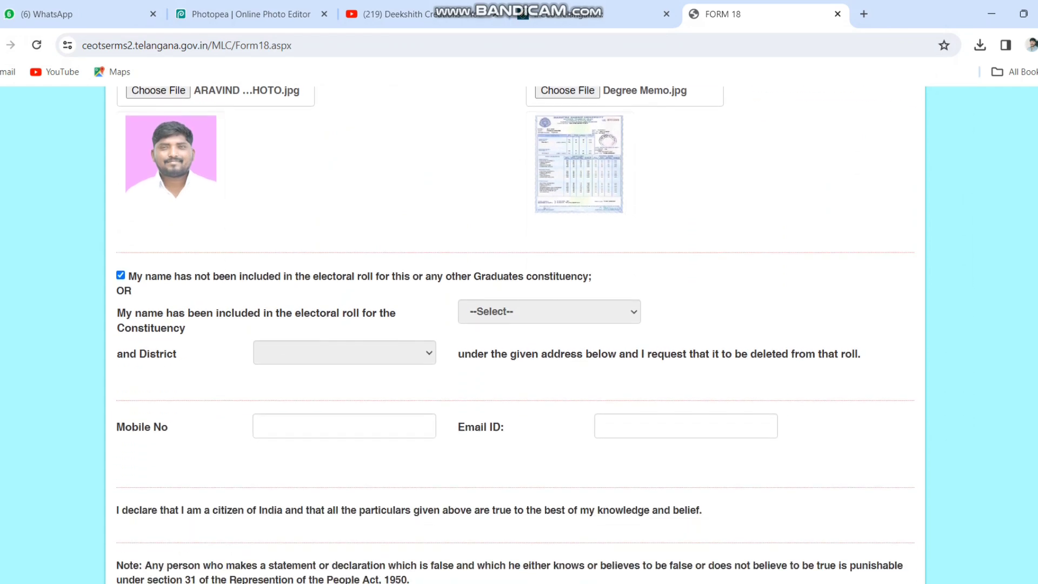
Enter the mobile number, accept the saved e-mail address, and type the captcha code
{"action": "left_click", "coordinate": [344, 426]}
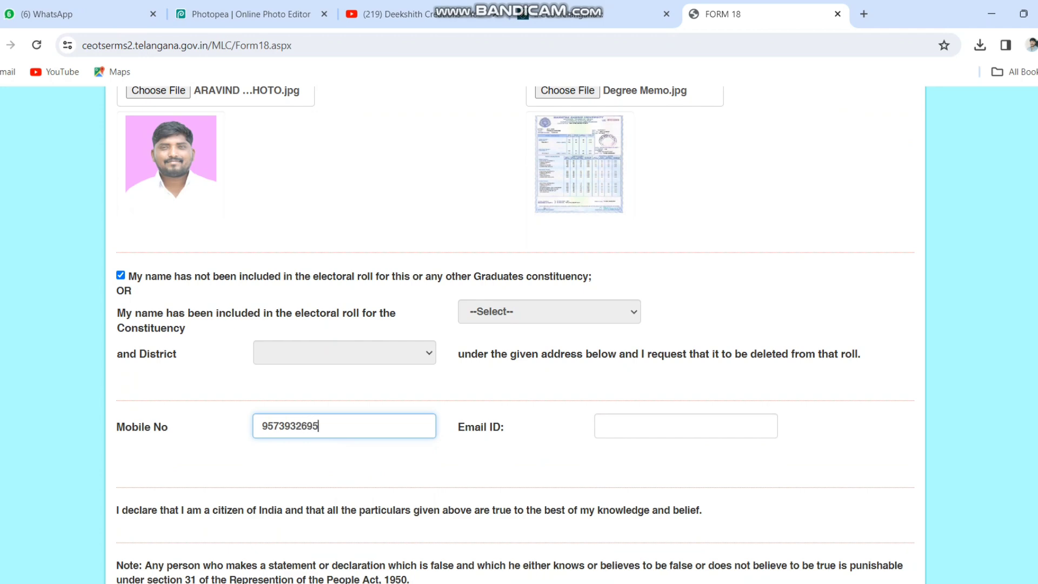
{"action": "left_click", "coordinate": [685, 426]}
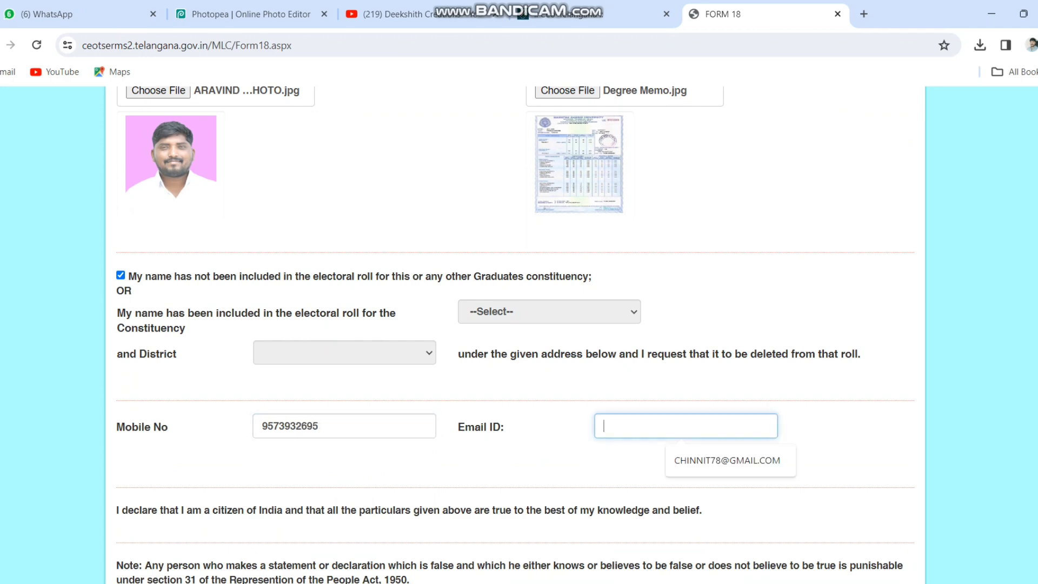
{"action": "left_click", "coordinate": [728, 460]}
{"action": "scroll", "coordinate": [514, 336], "scroll_direction": "down", "scroll_amount": 3}
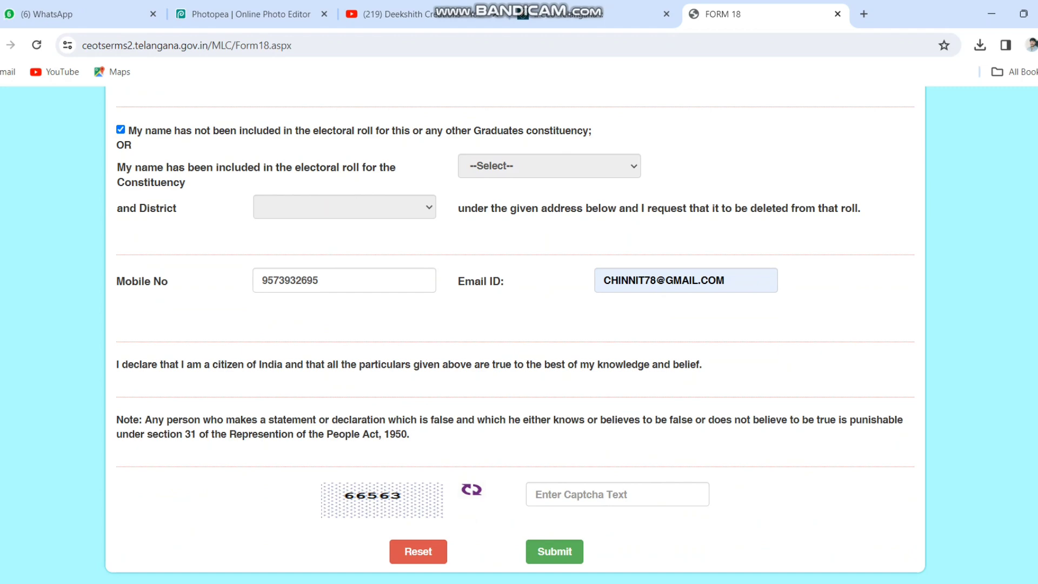
{"action": "left_click", "coordinate": [618, 494]}
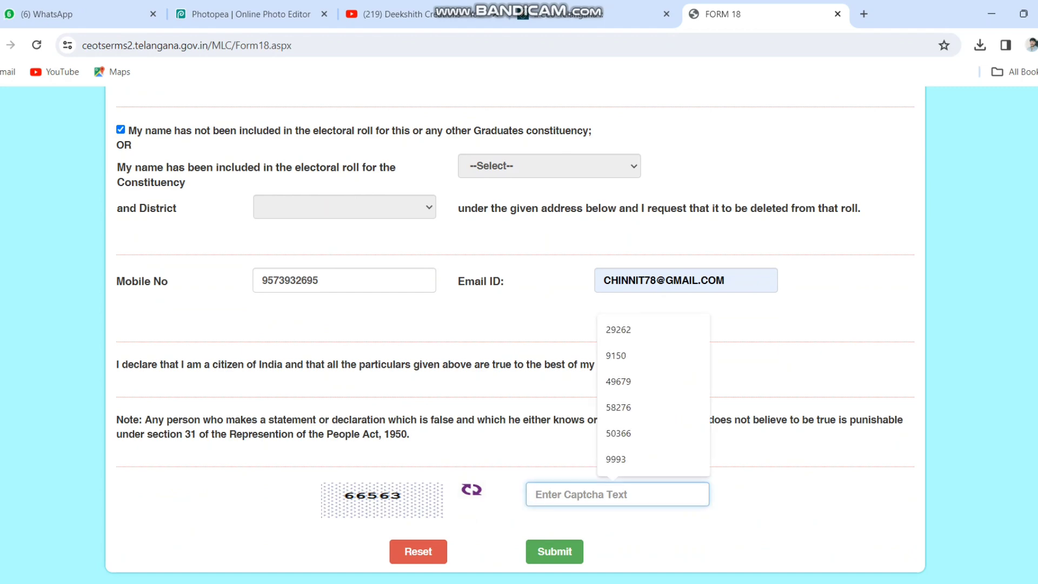
{"action": "type", "text": "66563"}
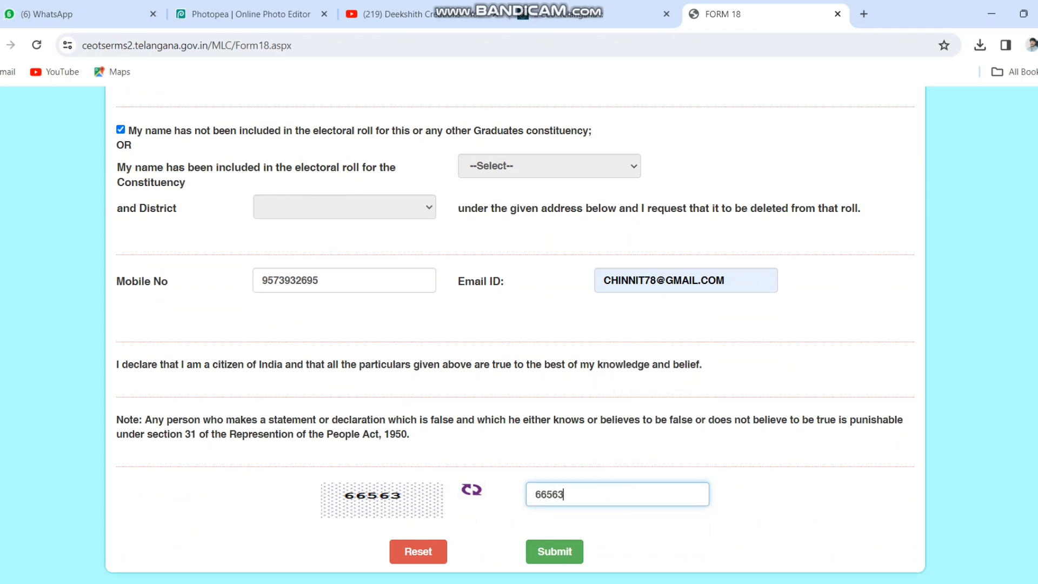
Review the completed Form-18 and submit it
{"action": "scroll", "coordinate": [514, 335], "scroll_direction": "up", "scroll_amount": 20}
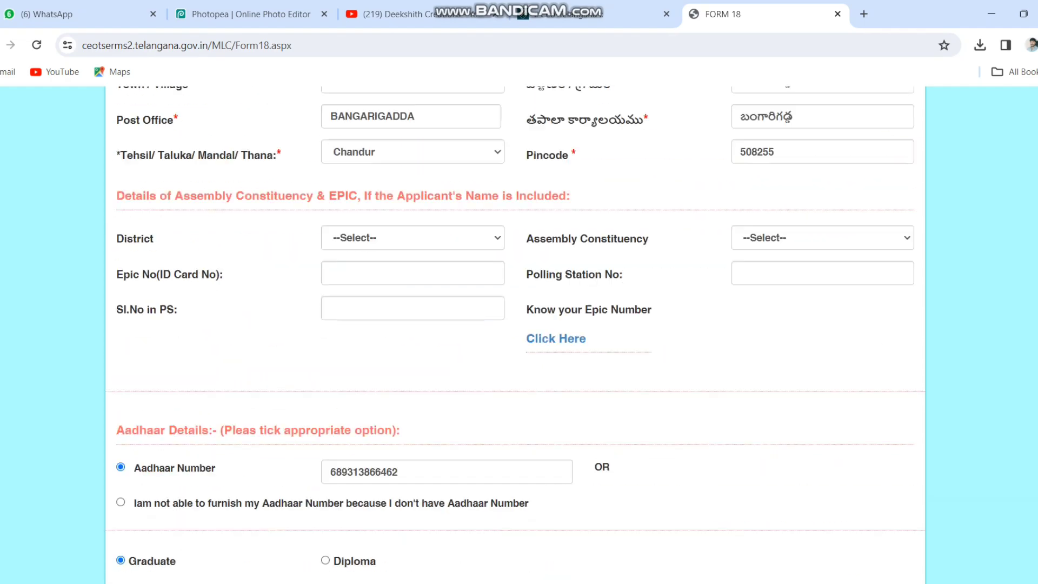
{"action": "scroll", "coordinate": [514, 336], "scroll_direction": "down", "scroll_amount": 15}
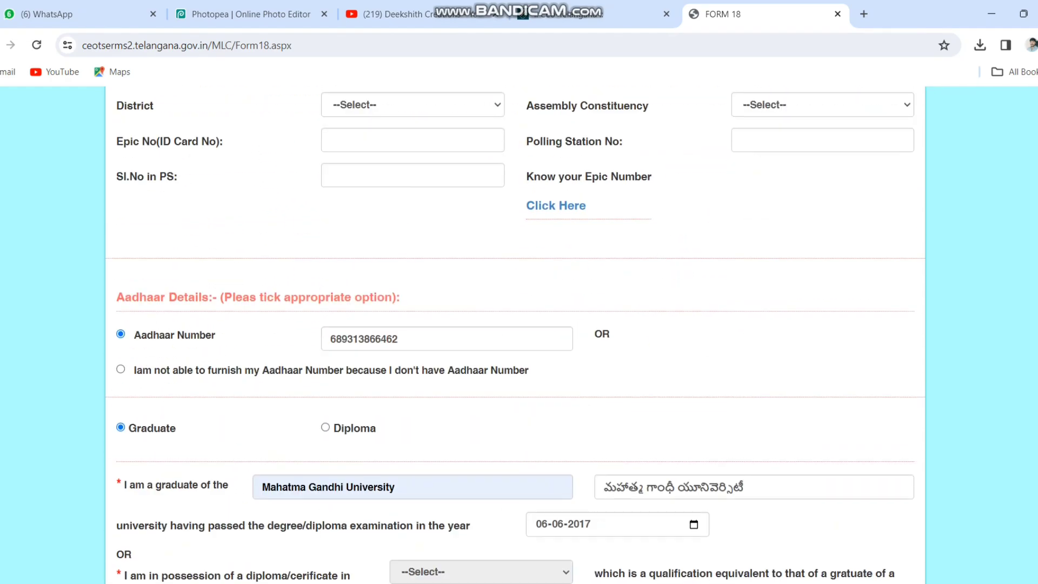
{"action": "scroll", "coordinate": [514, 335], "scroll_direction": "down", "scroll_amount": 4}
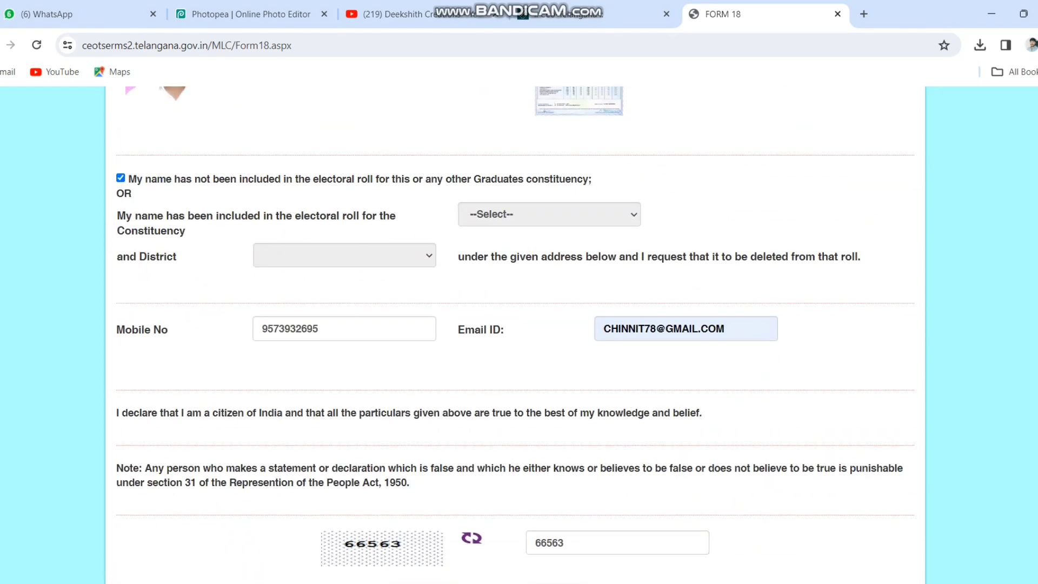
{"action": "scroll", "coordinate": [514, 335], "scroll_direction": "up", "scroll_amount": 3}
{"action": "scroll", "coordinate": [514, 335], "scroll_direction": "down", "scroll_amount": 4}
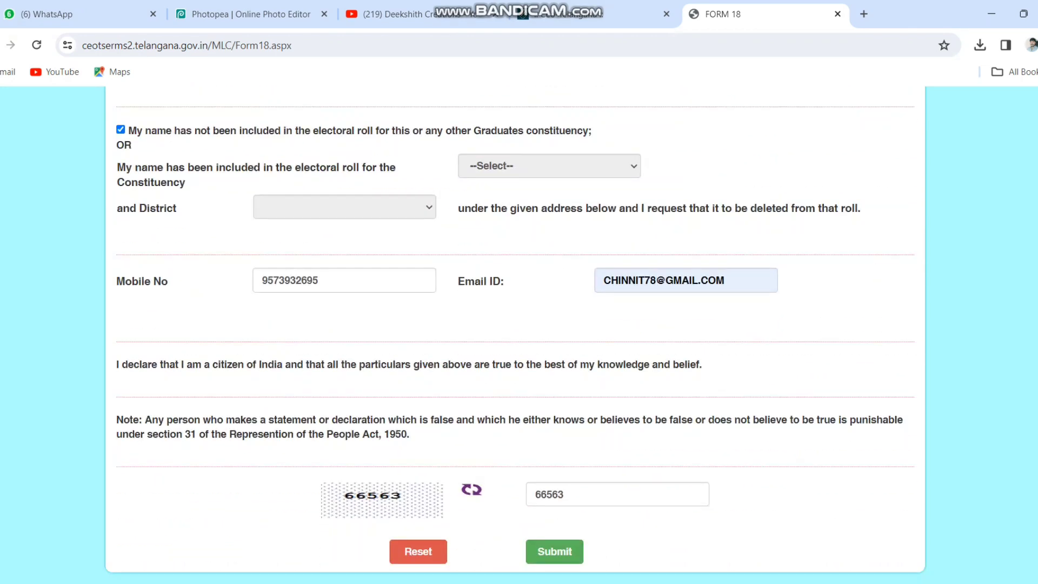
{"action": "left_click", "coordinate": [554, 551]}
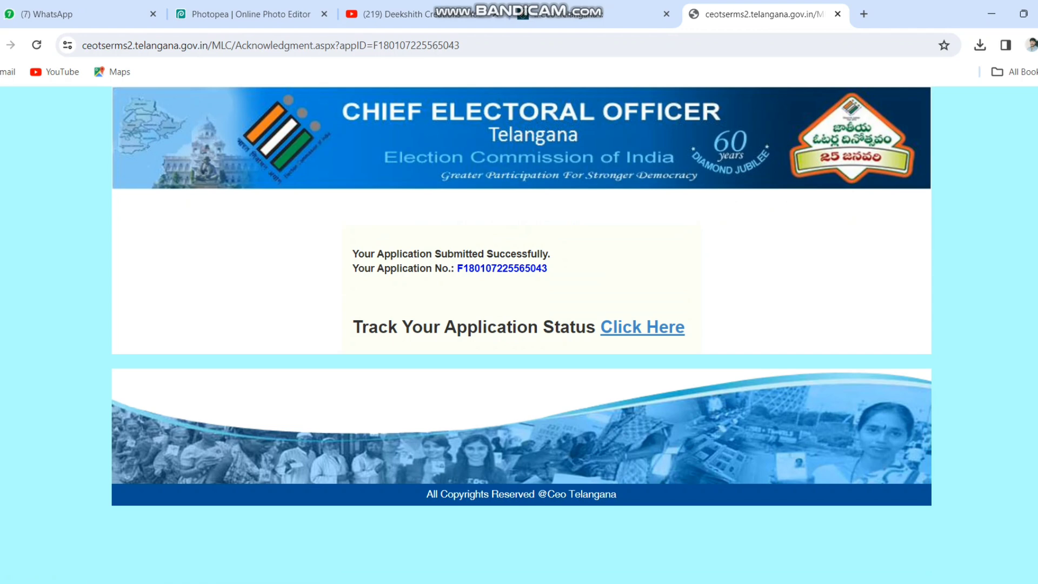
Copy the returned application number and open the Track Your Application Status page
{"action": "double_click", "coordinate": [503, 268]}
{"action": "right_click", "coordinate": [506, 270]}
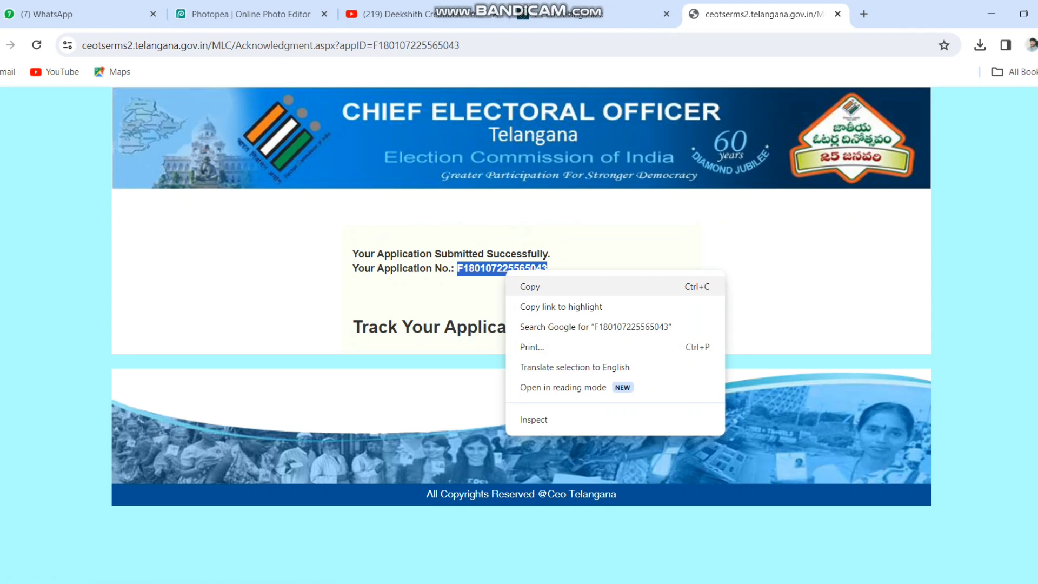
{"action": "left_click", "coordinate": [530, 287]}
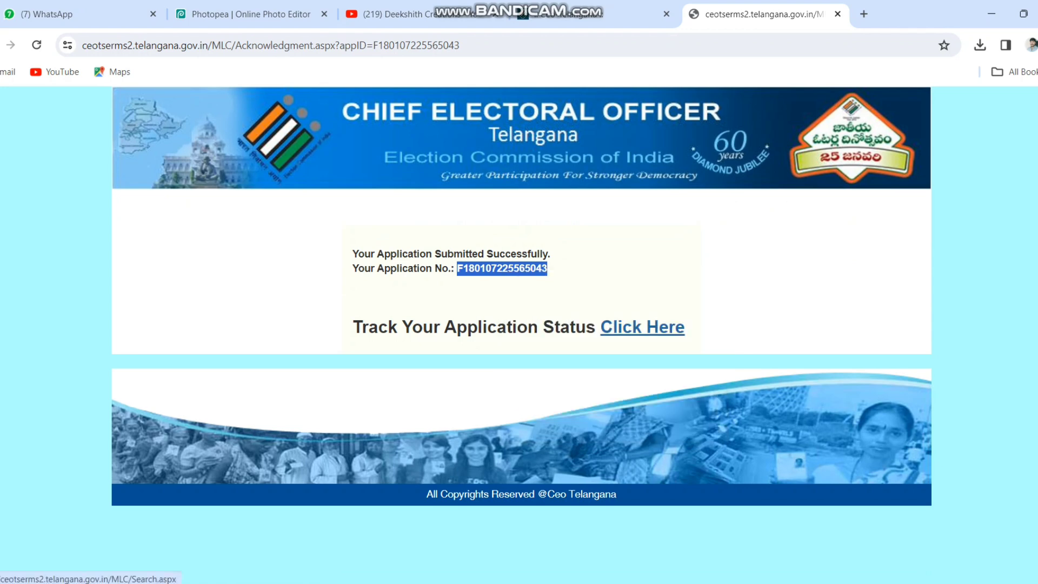
{"action": "left_click", "coordinate": [642, 327]}
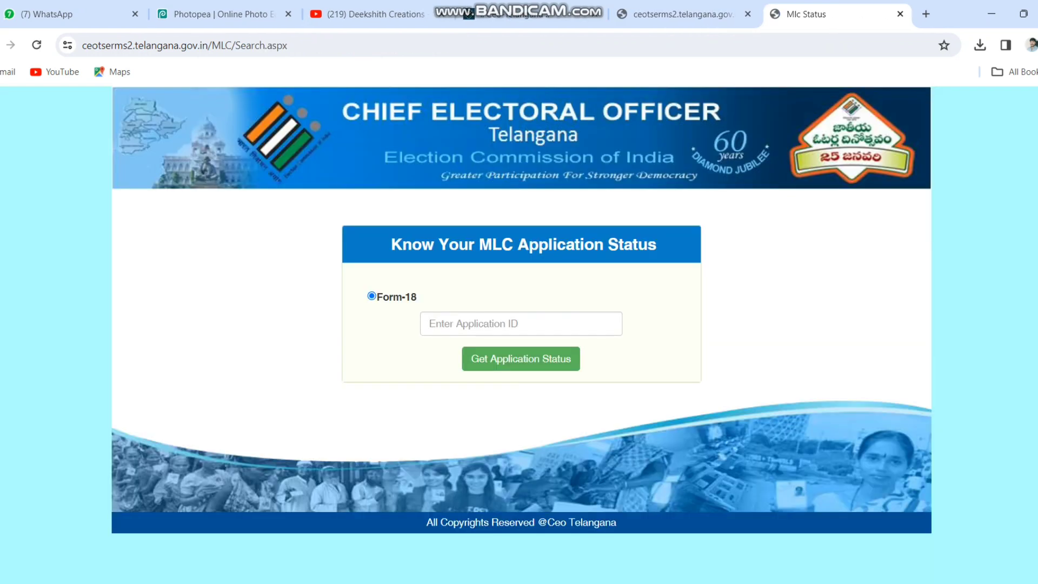
Paste the copied application ID and retrieve its status, 'Application is Sent to BLO Verification'
{"action": "left_click", "coordinate": [521, 324]}
{"action": "key", "text": "ctrl+v"}
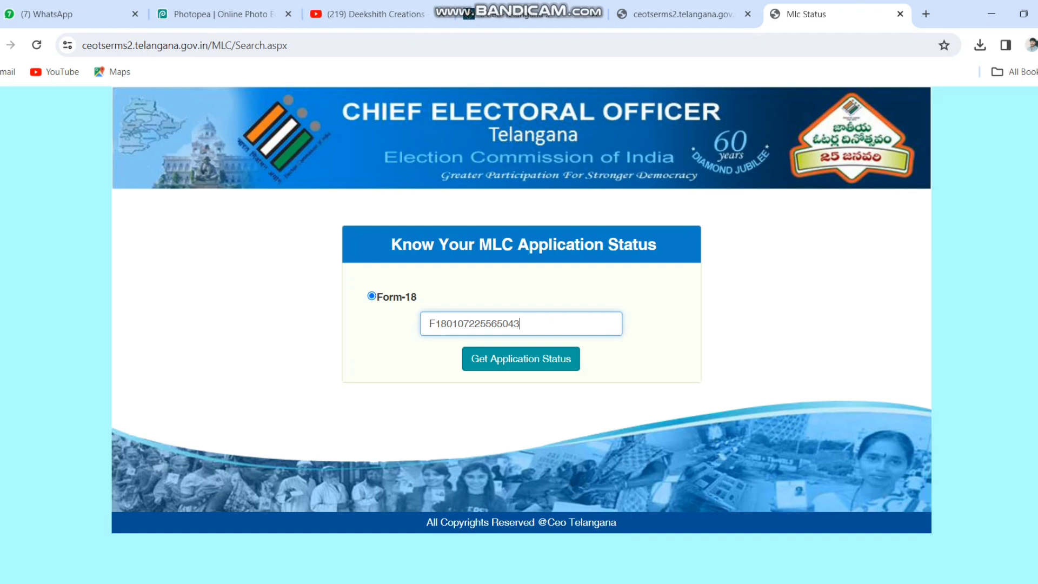
{"action": "left_click", "coordinate": [522, 359]}
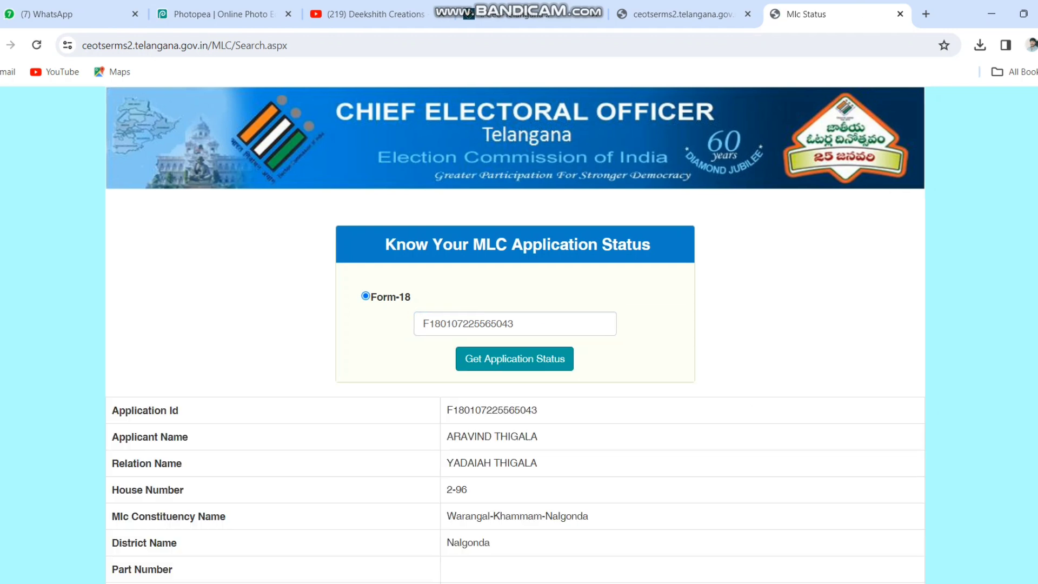
{"action": "scroll", "coordinate": [519, 336], "scroll_direction": "down", "scroll_amount": 2}
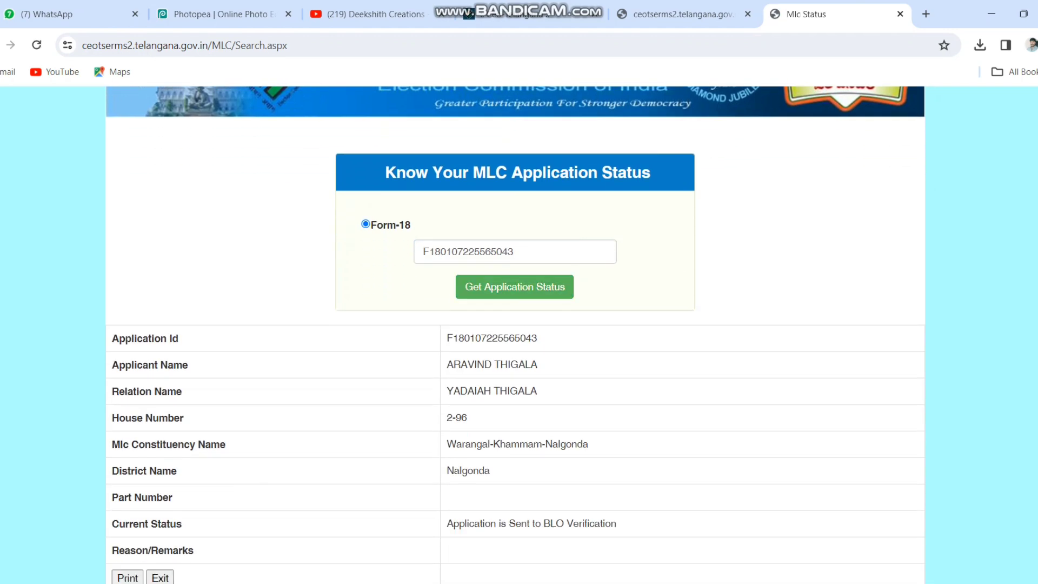
{"action": "scroll", "coordinate": [520, 335], "scroll_direction": "down", "scroll_amount": 1}
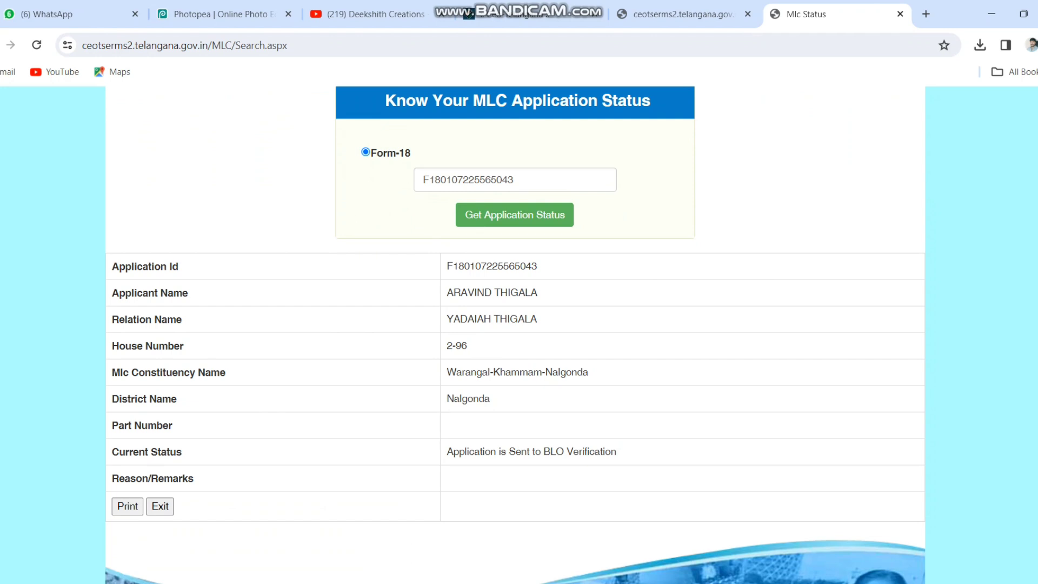
Print the application status page with the destination set to Save as PDF
{"action": "left_click", "coordinate": [127, 506]}
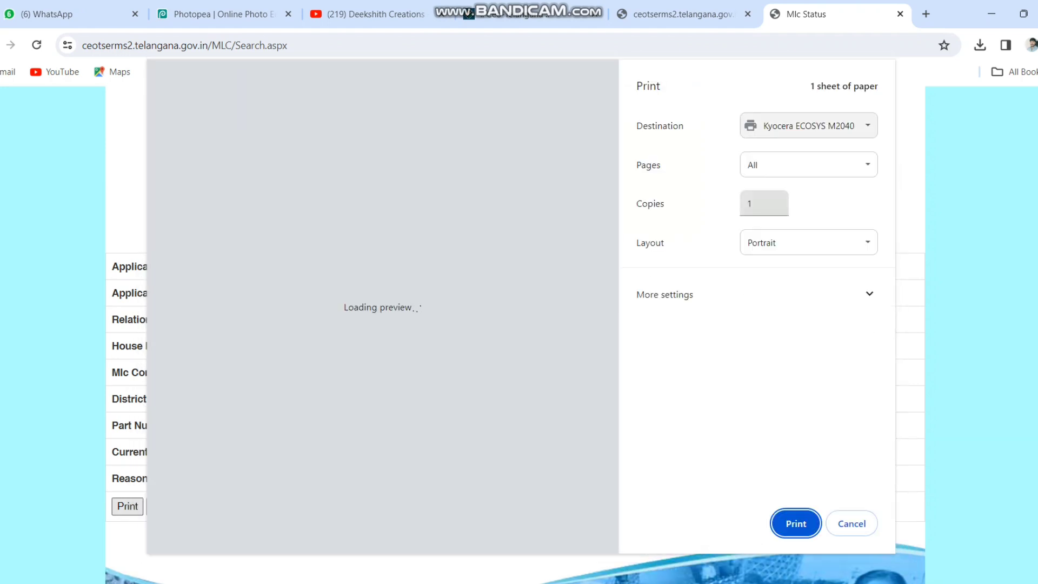
{"action": "left_click", "coordinate": [809, 125]}
{"action": "left_click", "coordinate": [787, 168]}
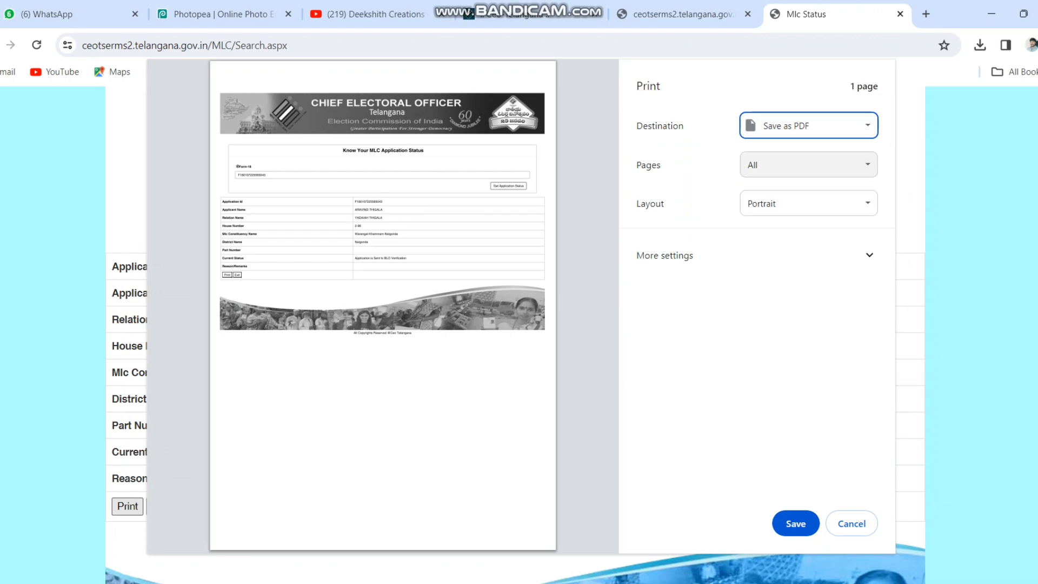
{"action": "left_click", "coordinate": [796, 524]}
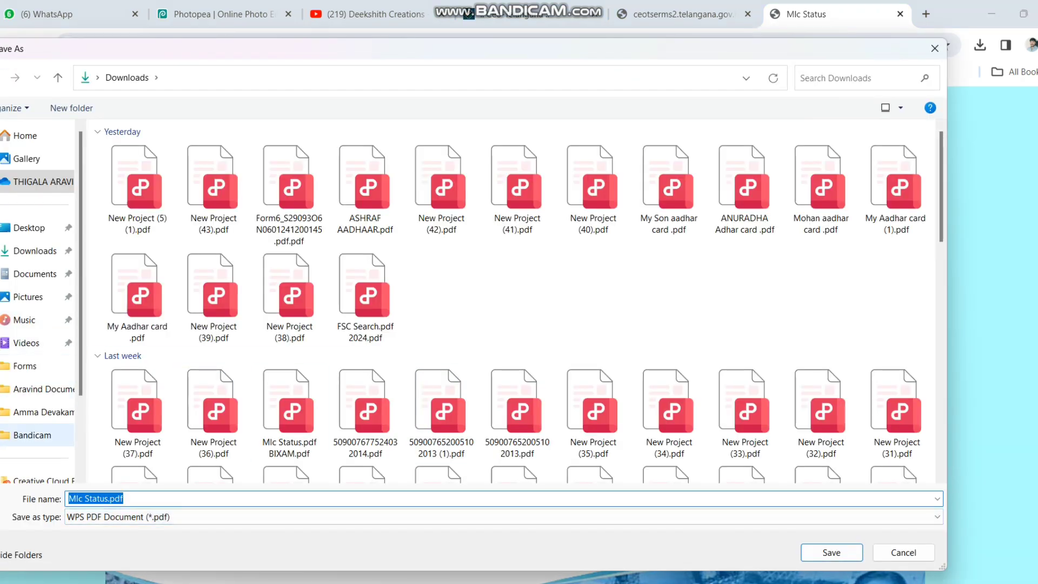
Save the PDF in the personal documents folder, appending the applicant's name to the file name
{"action": "left_click", "coordinate": [44, 389]}
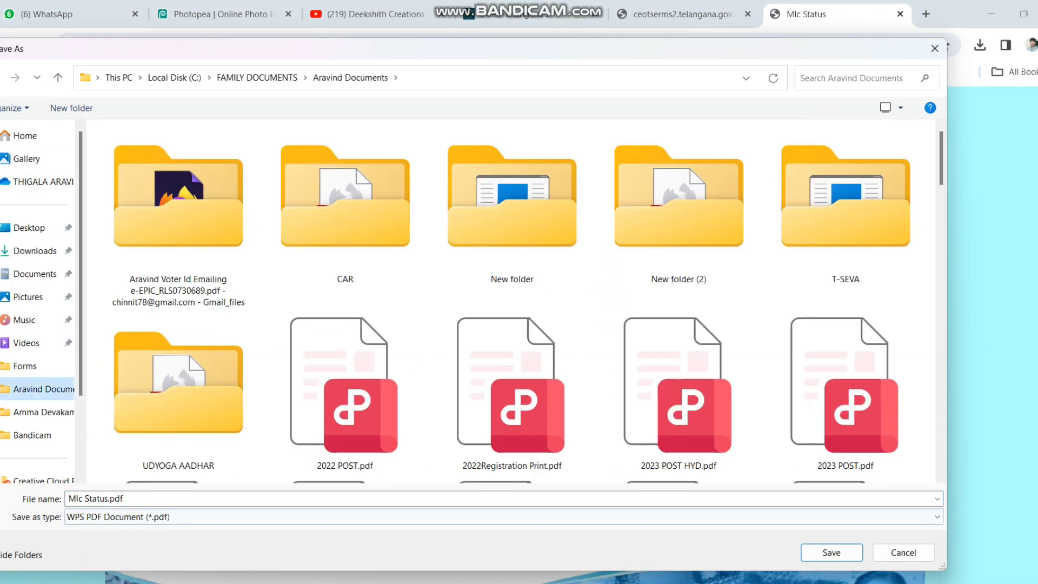
{"action": "double_click", "coordinate": [125, 498]}
{"action": "left_click", "coordinate": [125, 498]}
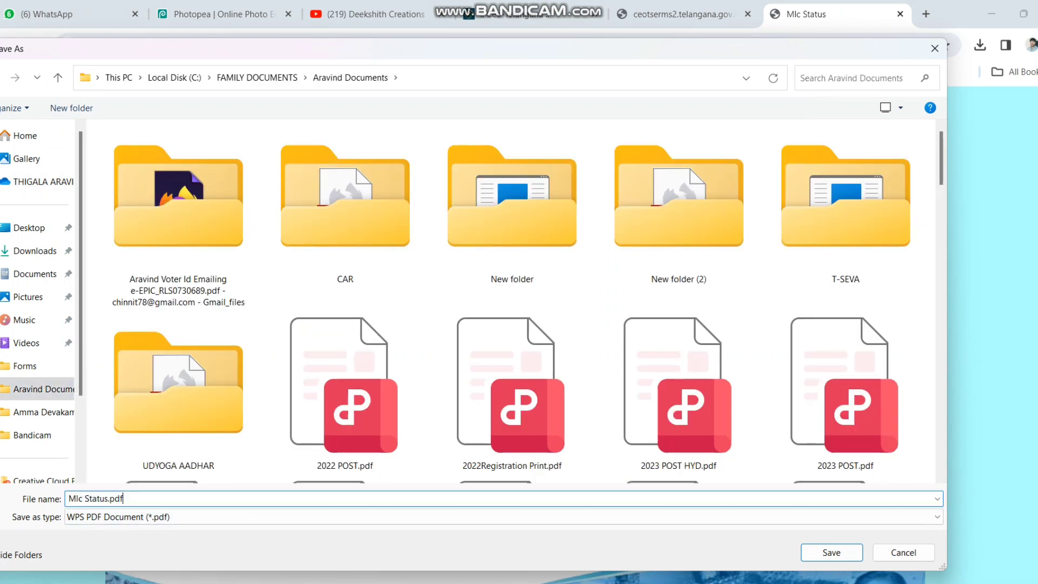
{"action": "type", "text": "ARAVIND"}
{"action": "key", "text": "Return"}
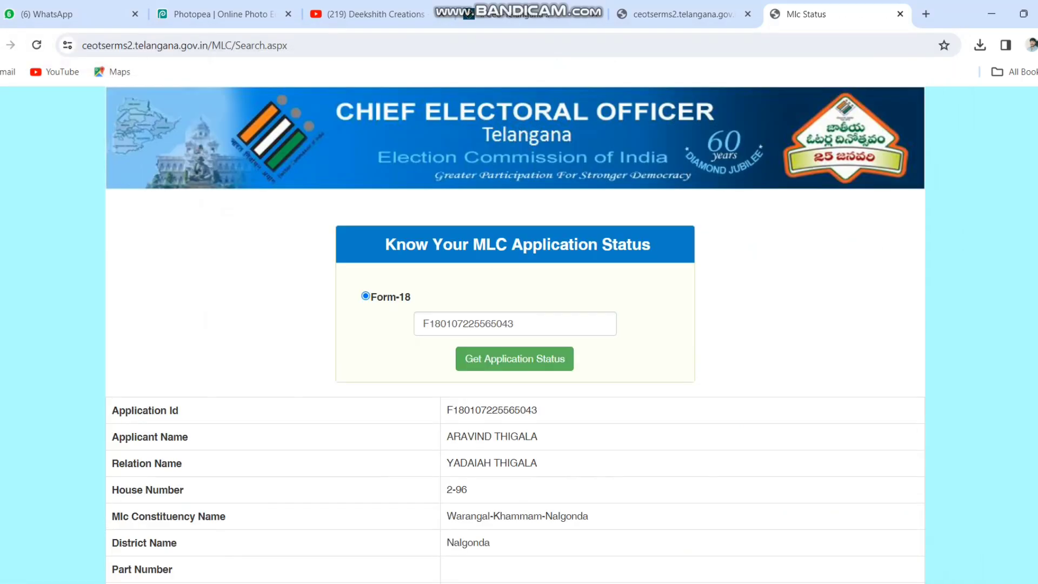
Review the status page, then switch to the YouTube channel's videos tab
{"action": "scroll", "coordinate": [516, 335], "scroll_direction": "down", "scroll_amount": 4}
{"action": "scroll", "coordinate": [516, 335], "scroll_direction": "up", "scroll_amount": 4}
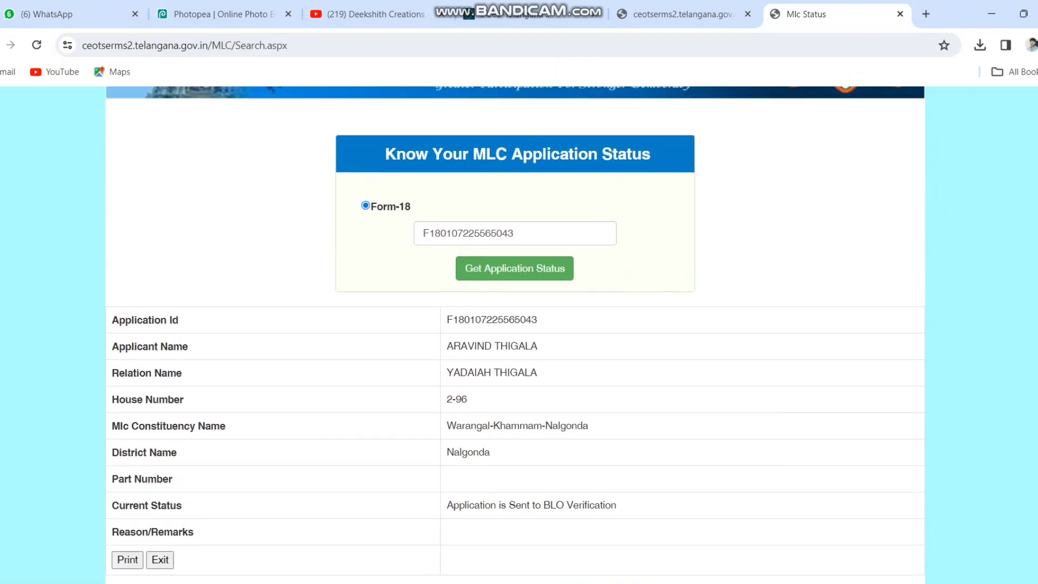
{"action": "scroll", "coordinate": [516, 336], "scroll_direction": "down", "scroll_amount": 1}
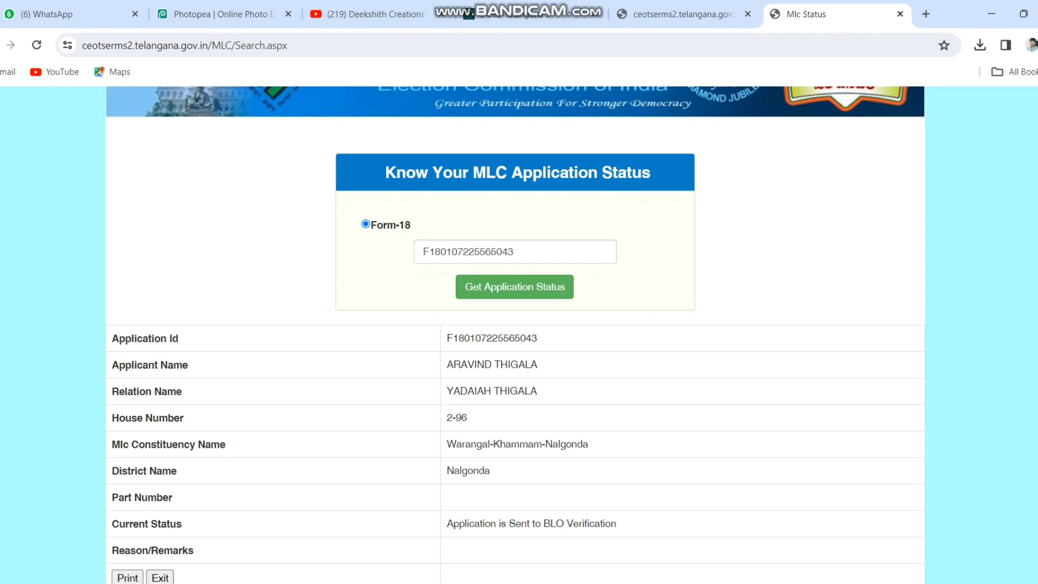
{"action": "scroll", "coordinate": [516, 335], "scroll_direction": "up", "scroll_amount": 1}
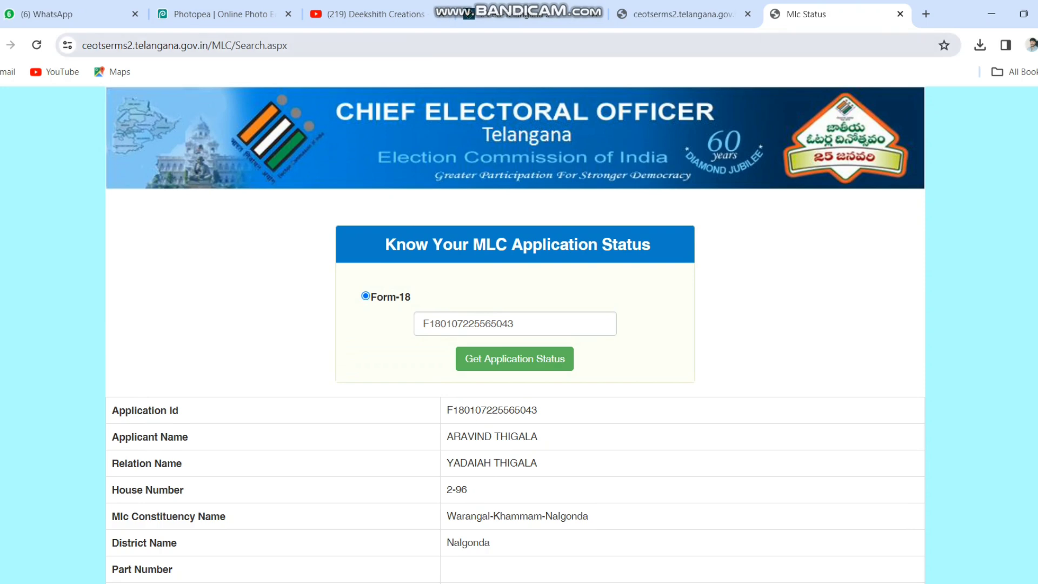
{"action": "left_click", "coordinate": [368, 14]}
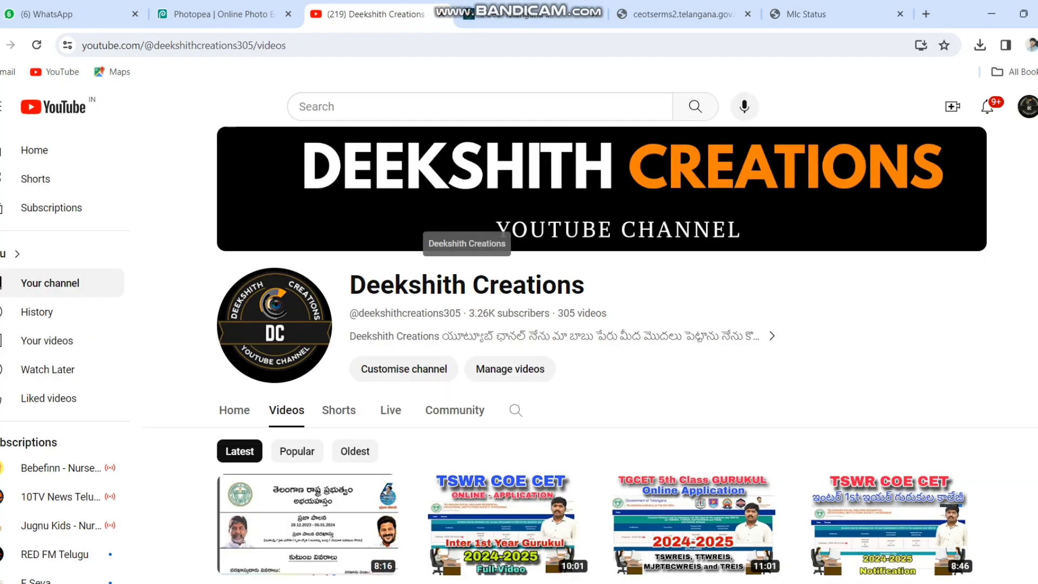